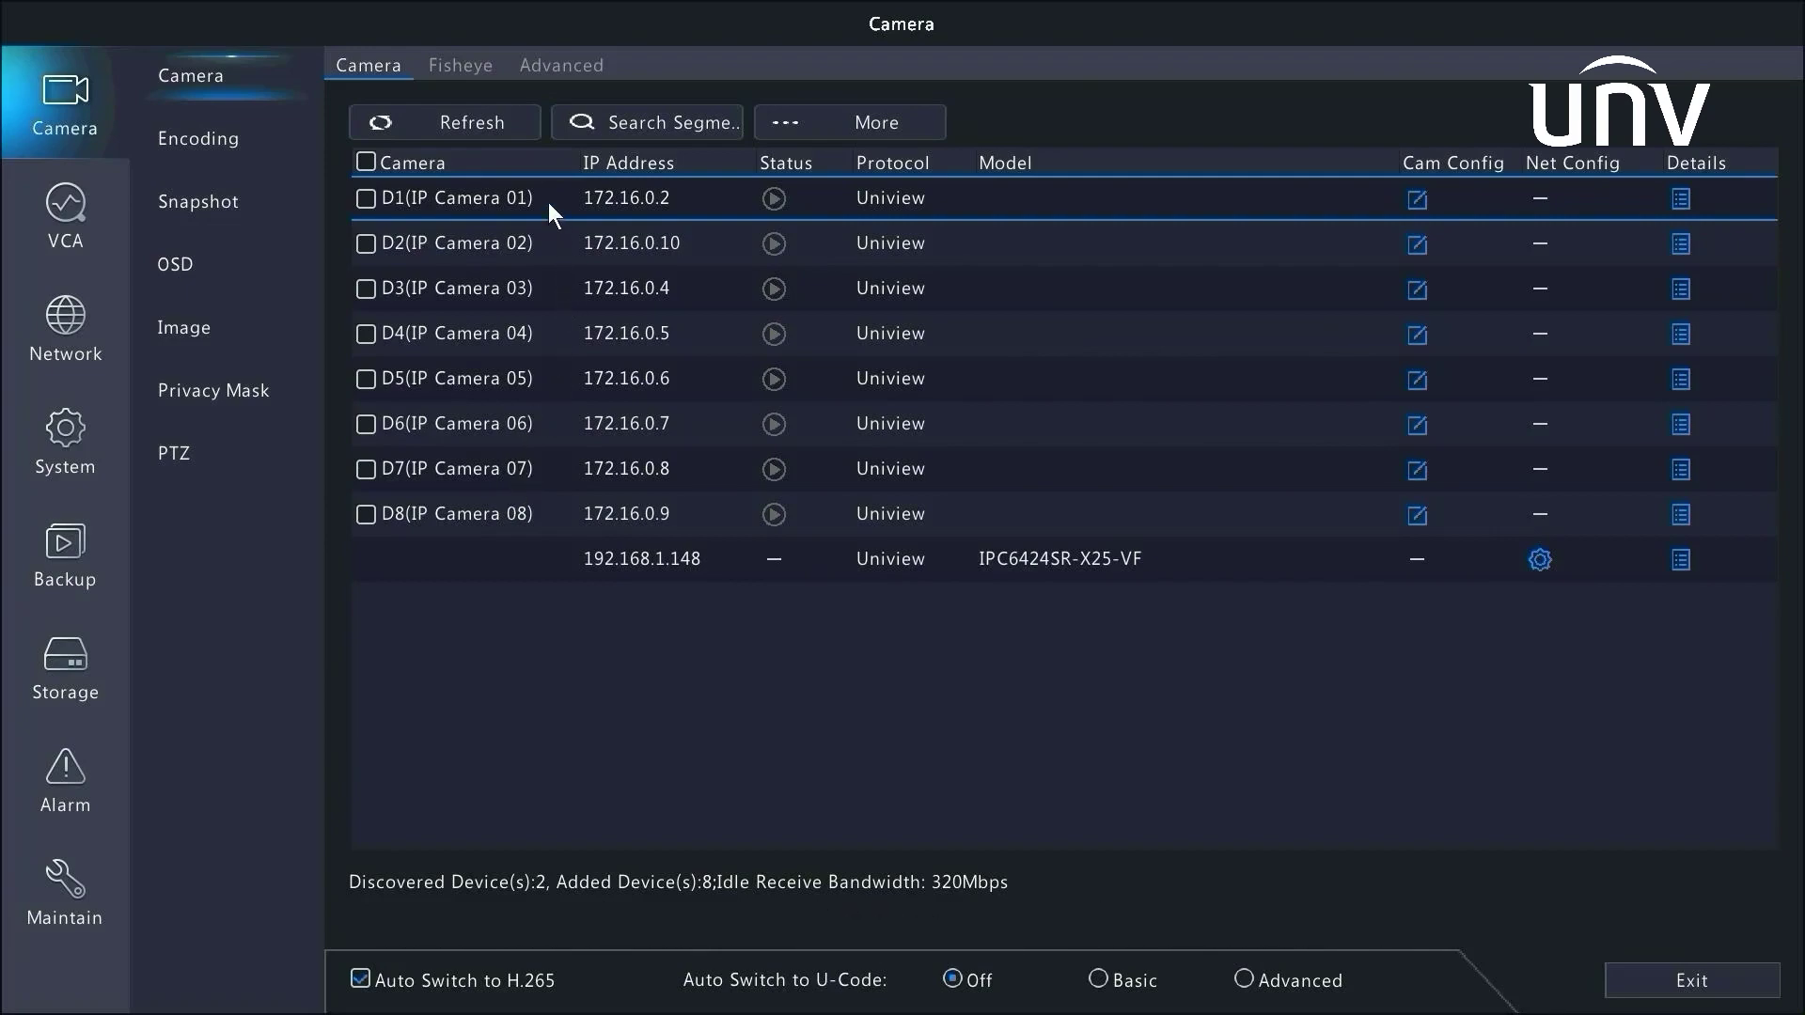
Step: Open D1's camera settings and list the Add Mode options: IP Address, Plug-and-Play, EZDDNS, Domain Name
click(1417, 202)
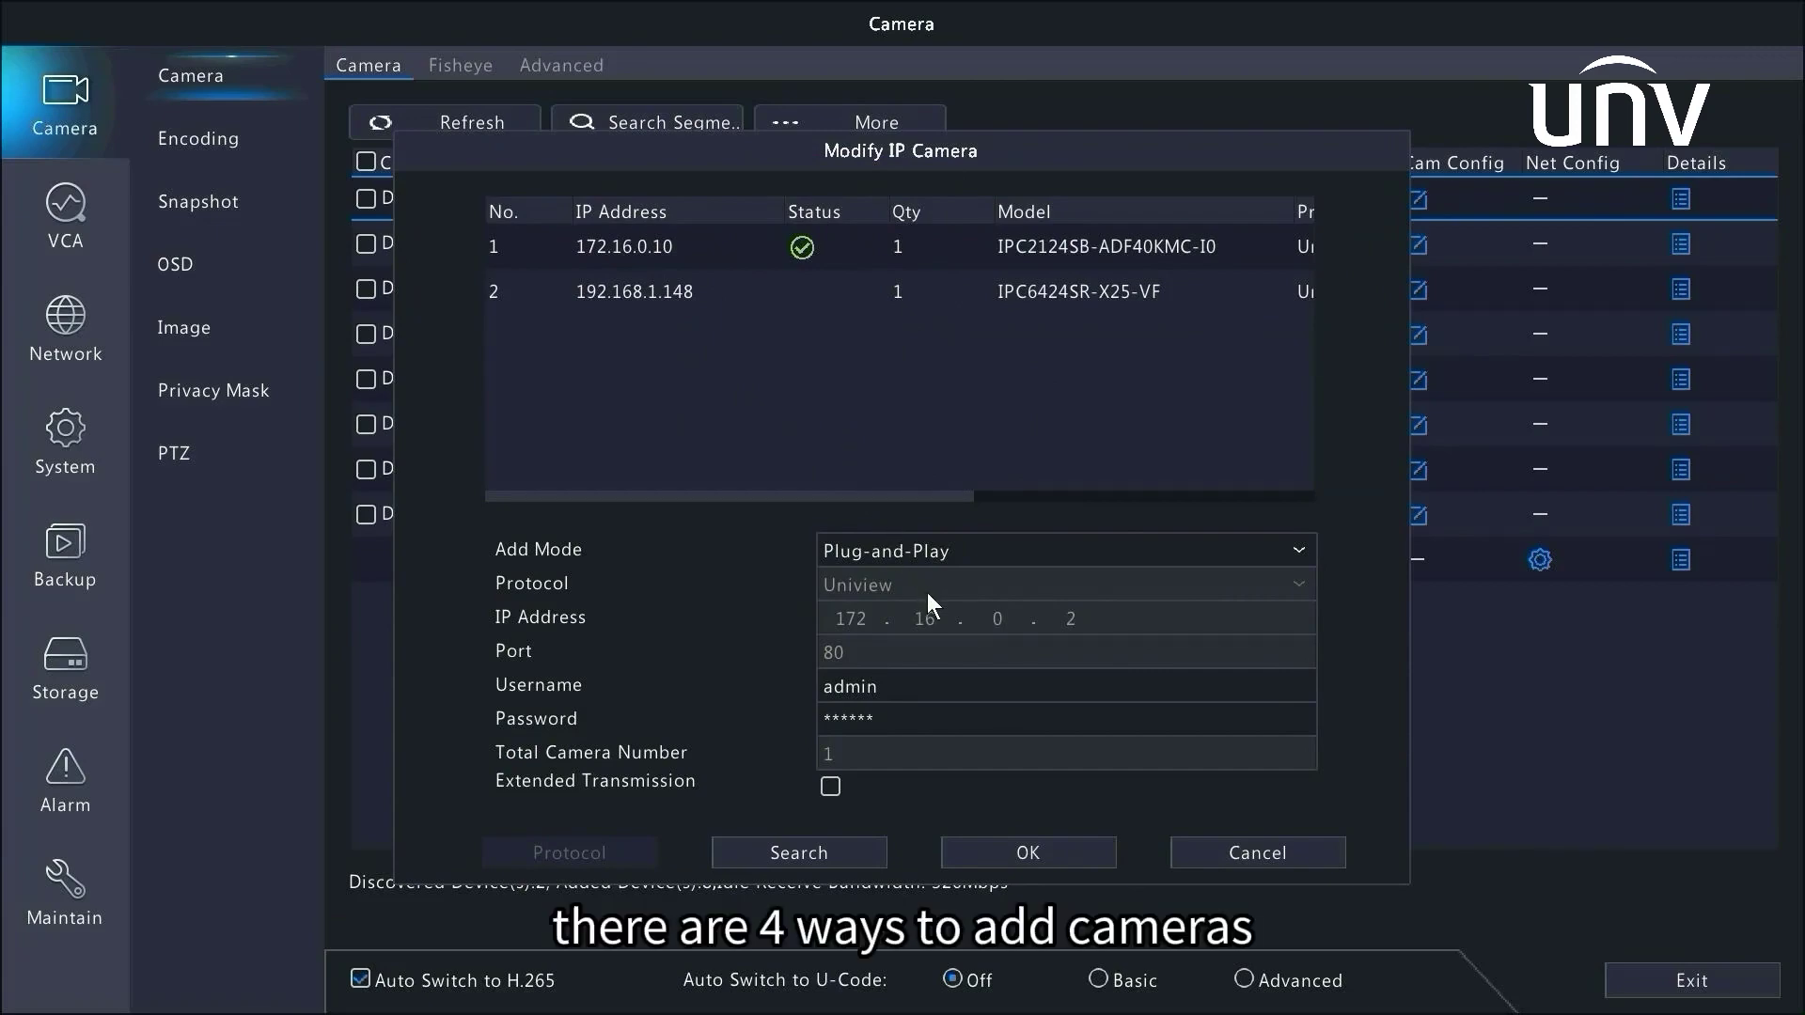
click(923, 541)
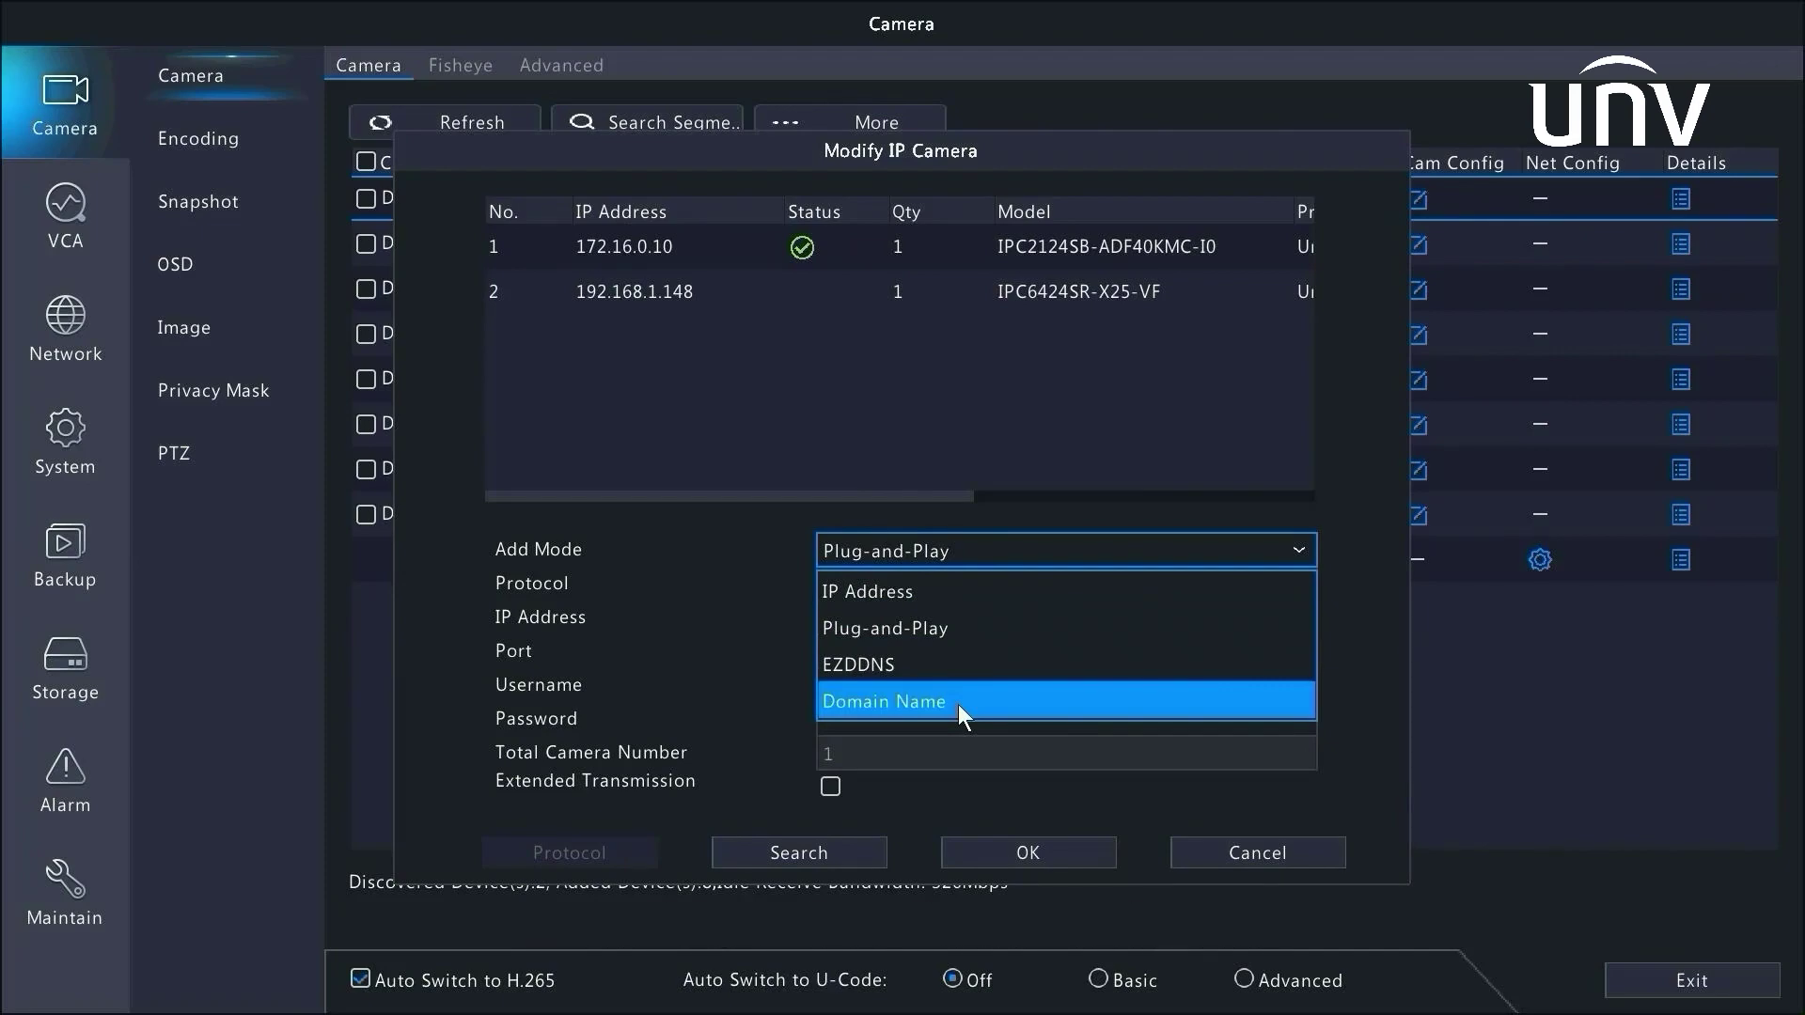
Step: Set D1's Add Mode to IP Address and view the protocol choices ONVIF, Uniview and Custom
click(968, 605)
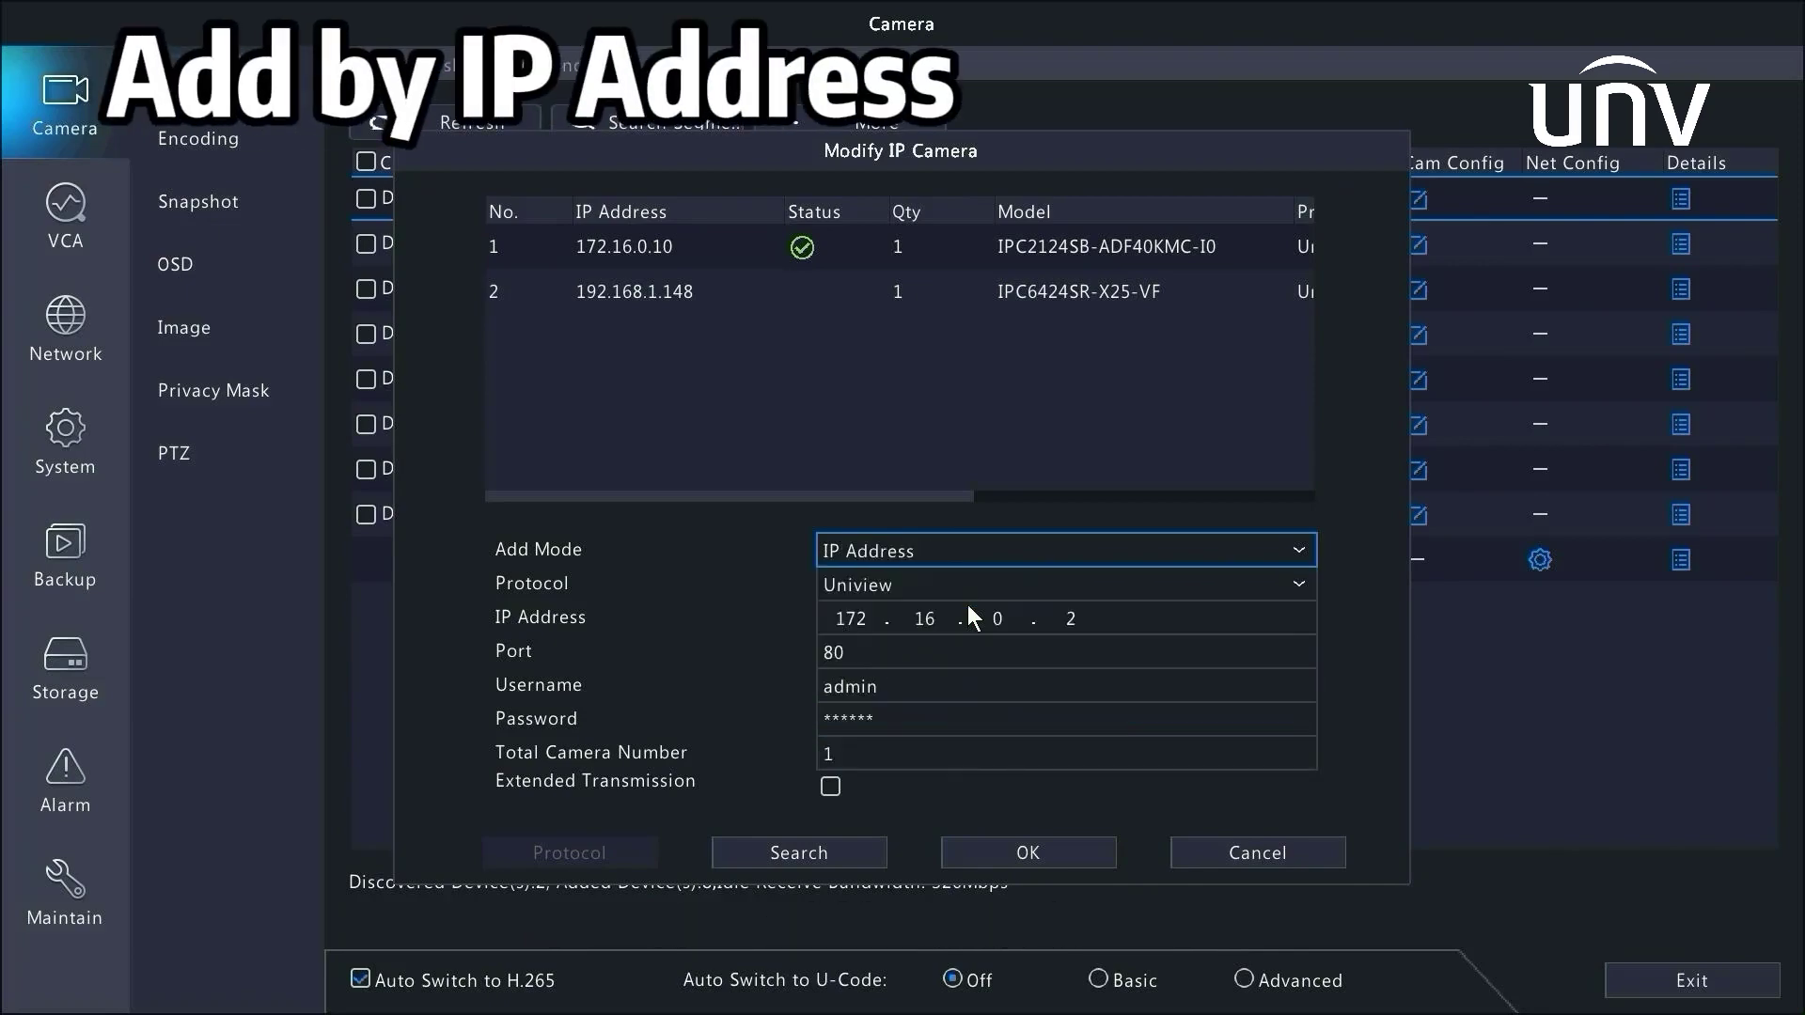
click(969, 584)
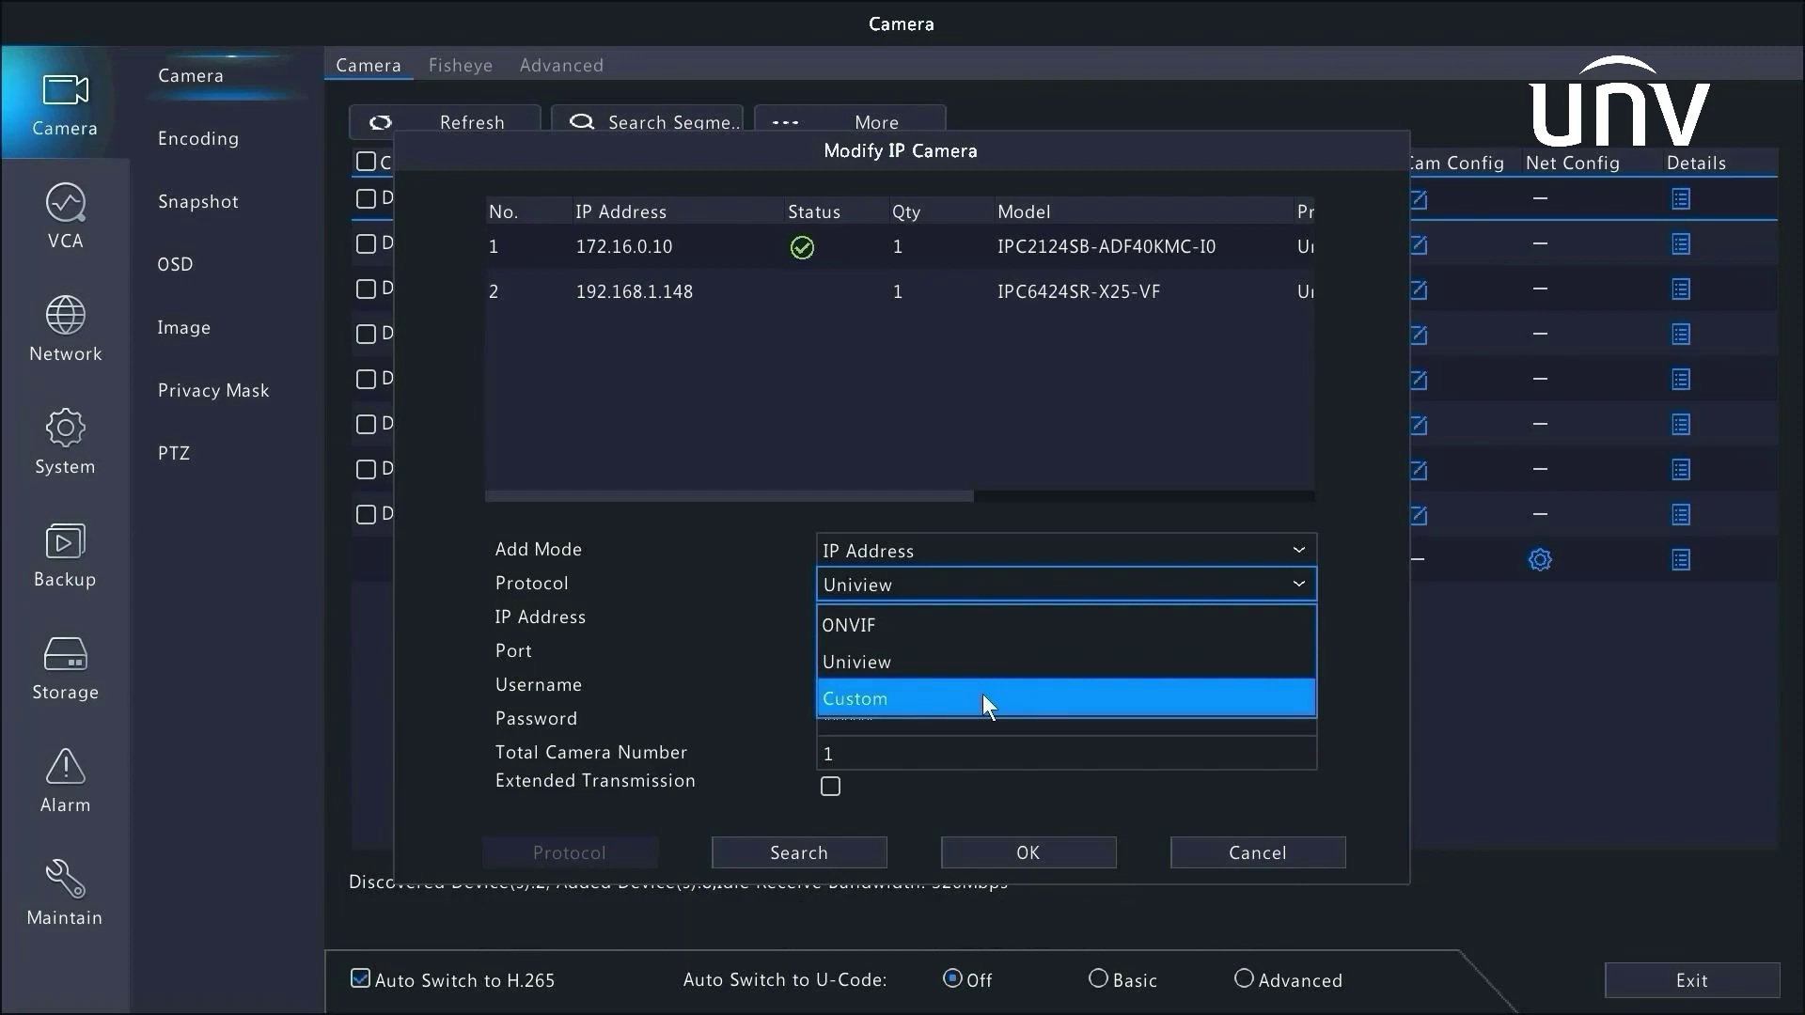
Step: Keep the Uniview protocol, select discovered device 192.168.1.148 and clear D1's existing password
click(990, 670)
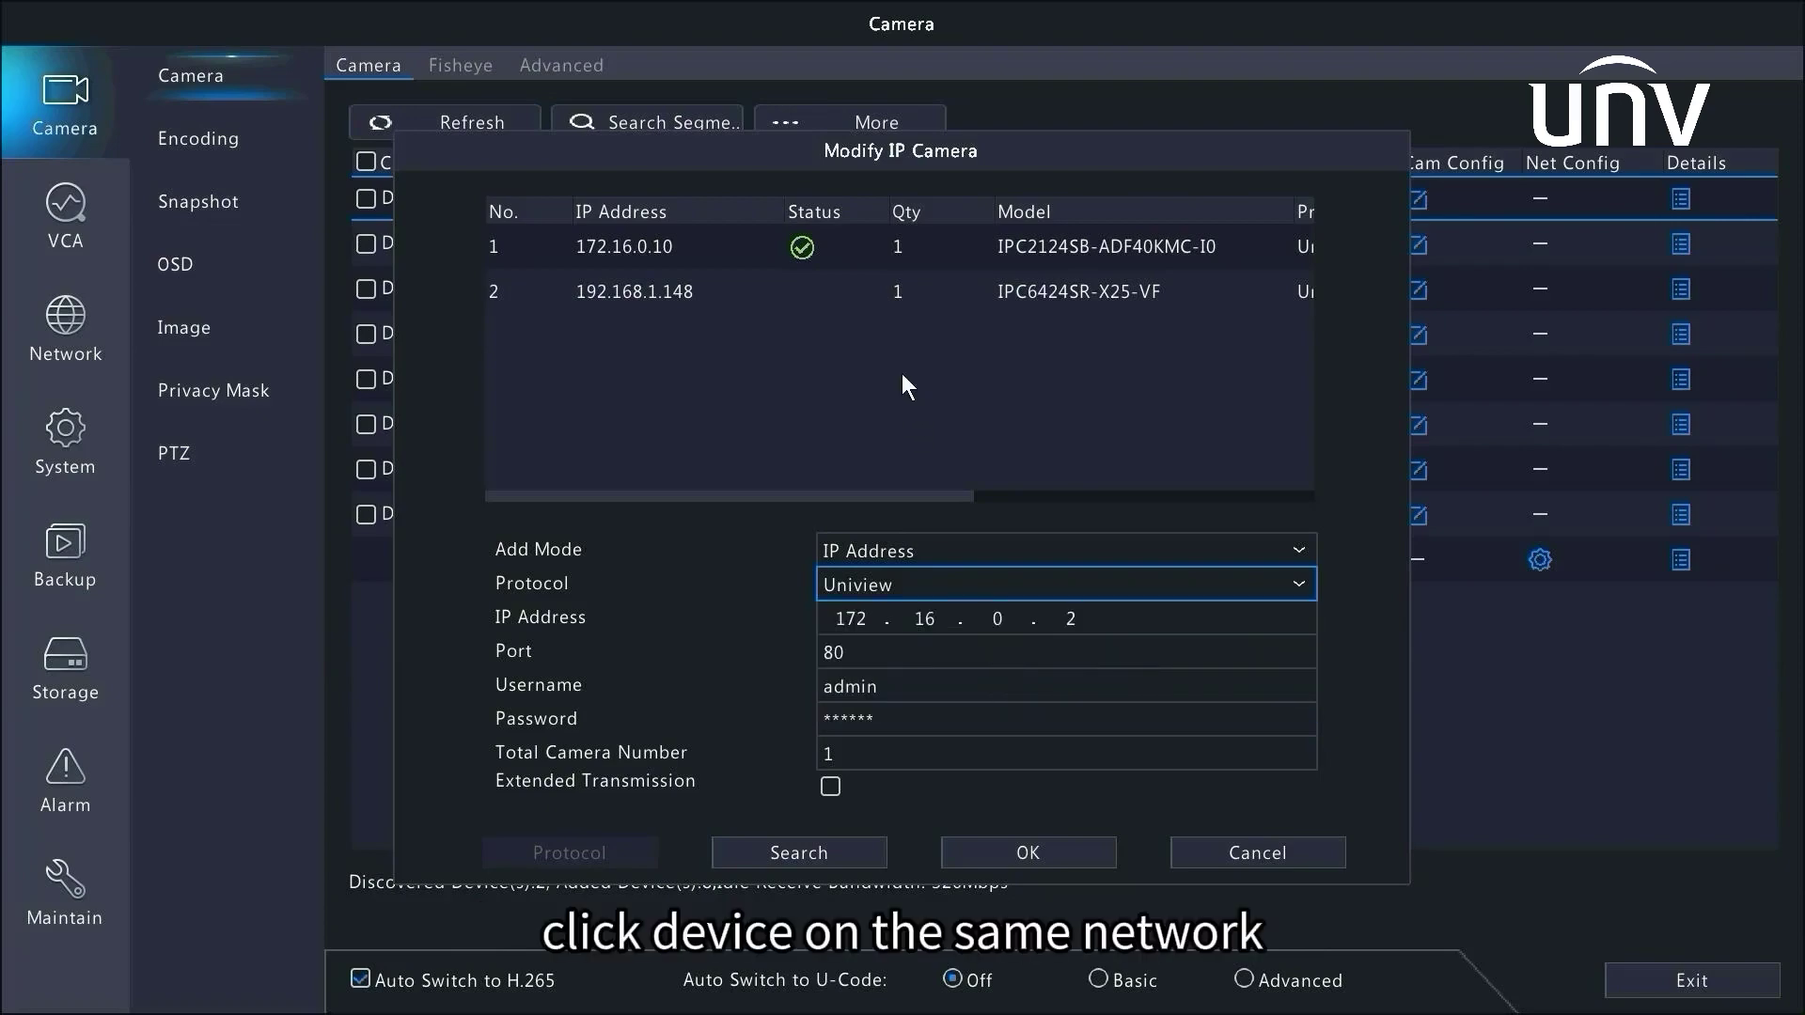
click(882, 275)
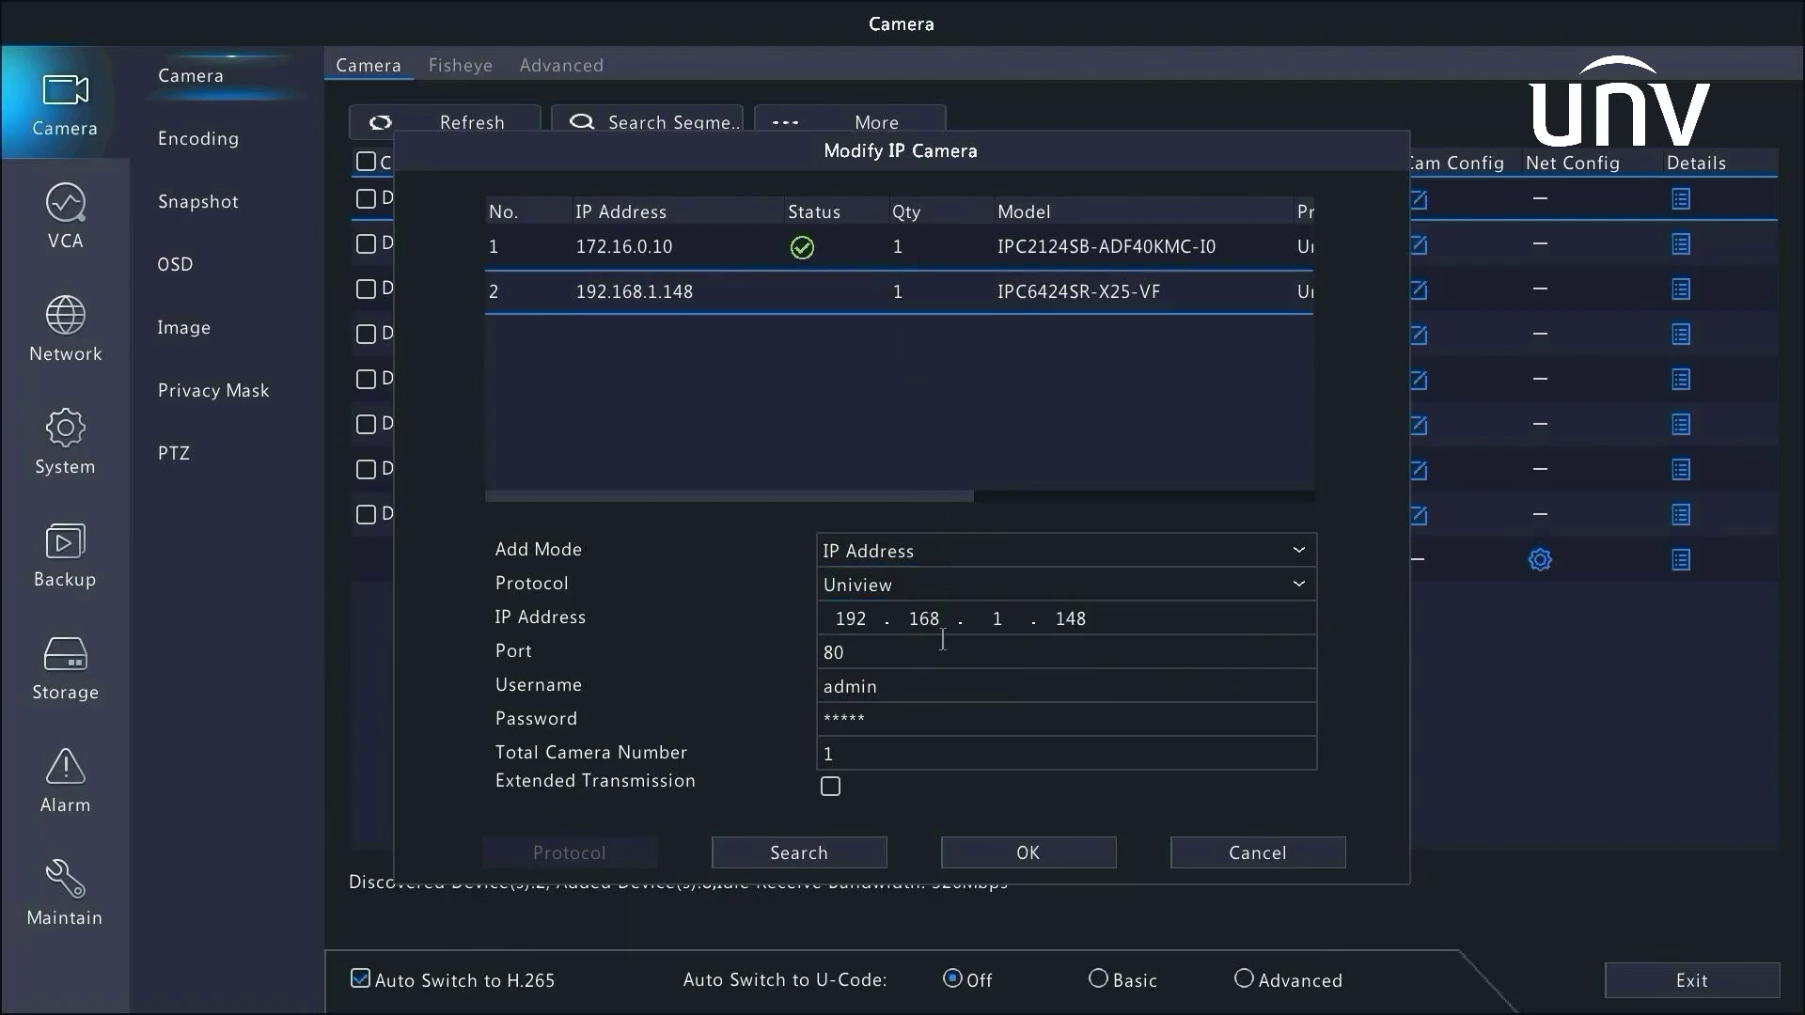
click(950, 731)
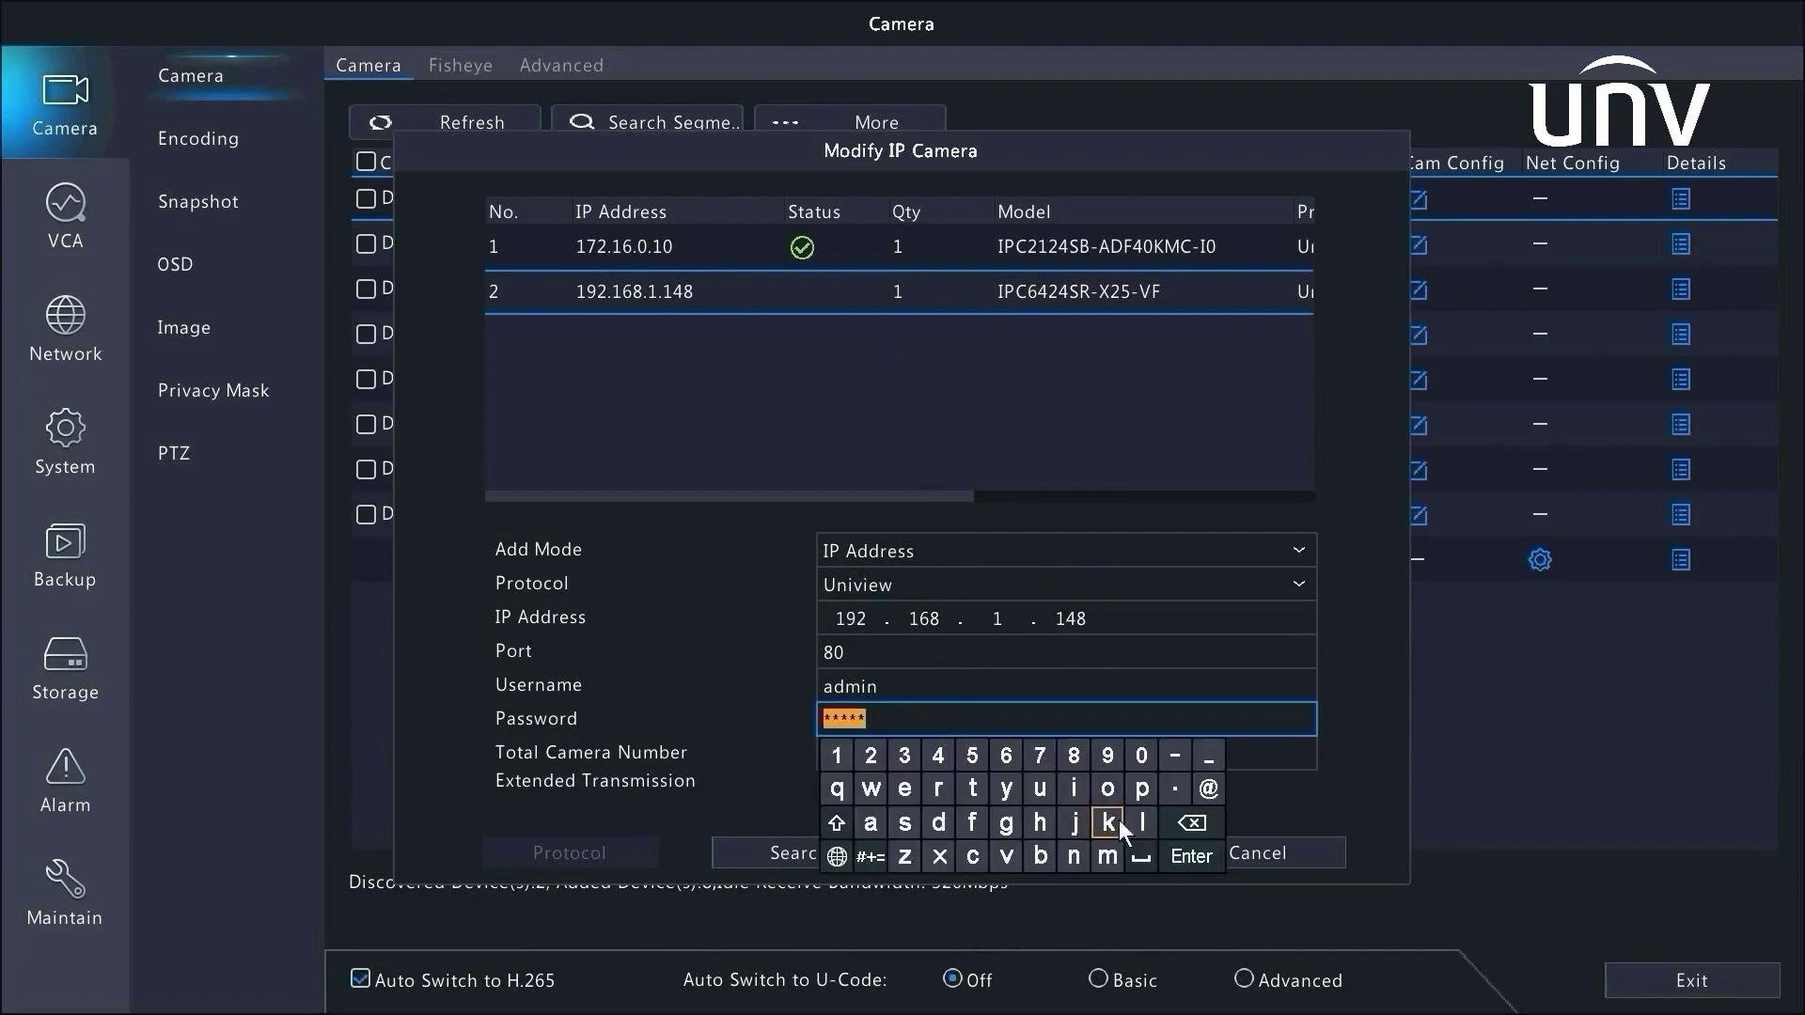
click(1189, 829)
Step: Enter D1's new camera password, enable Extended Transmission and save the camera
click(835, 824)
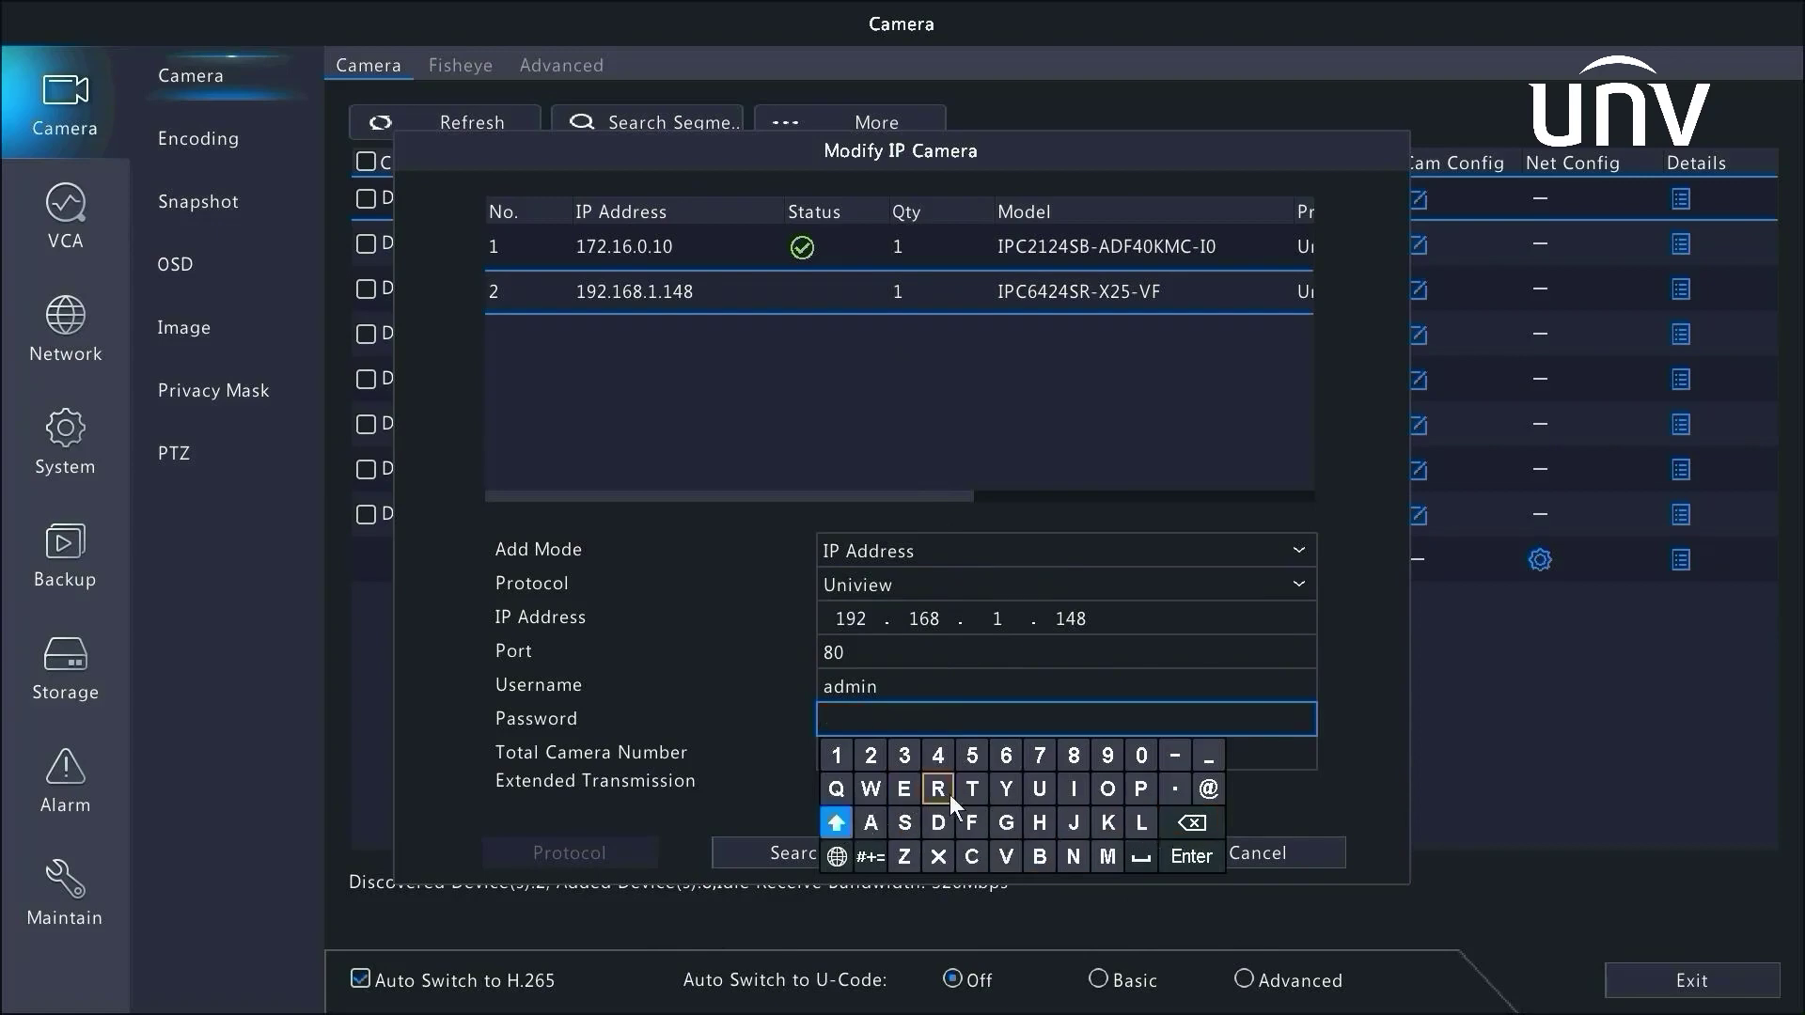
click(1040, 791)
click(1074, 856)
click(1073, 791)
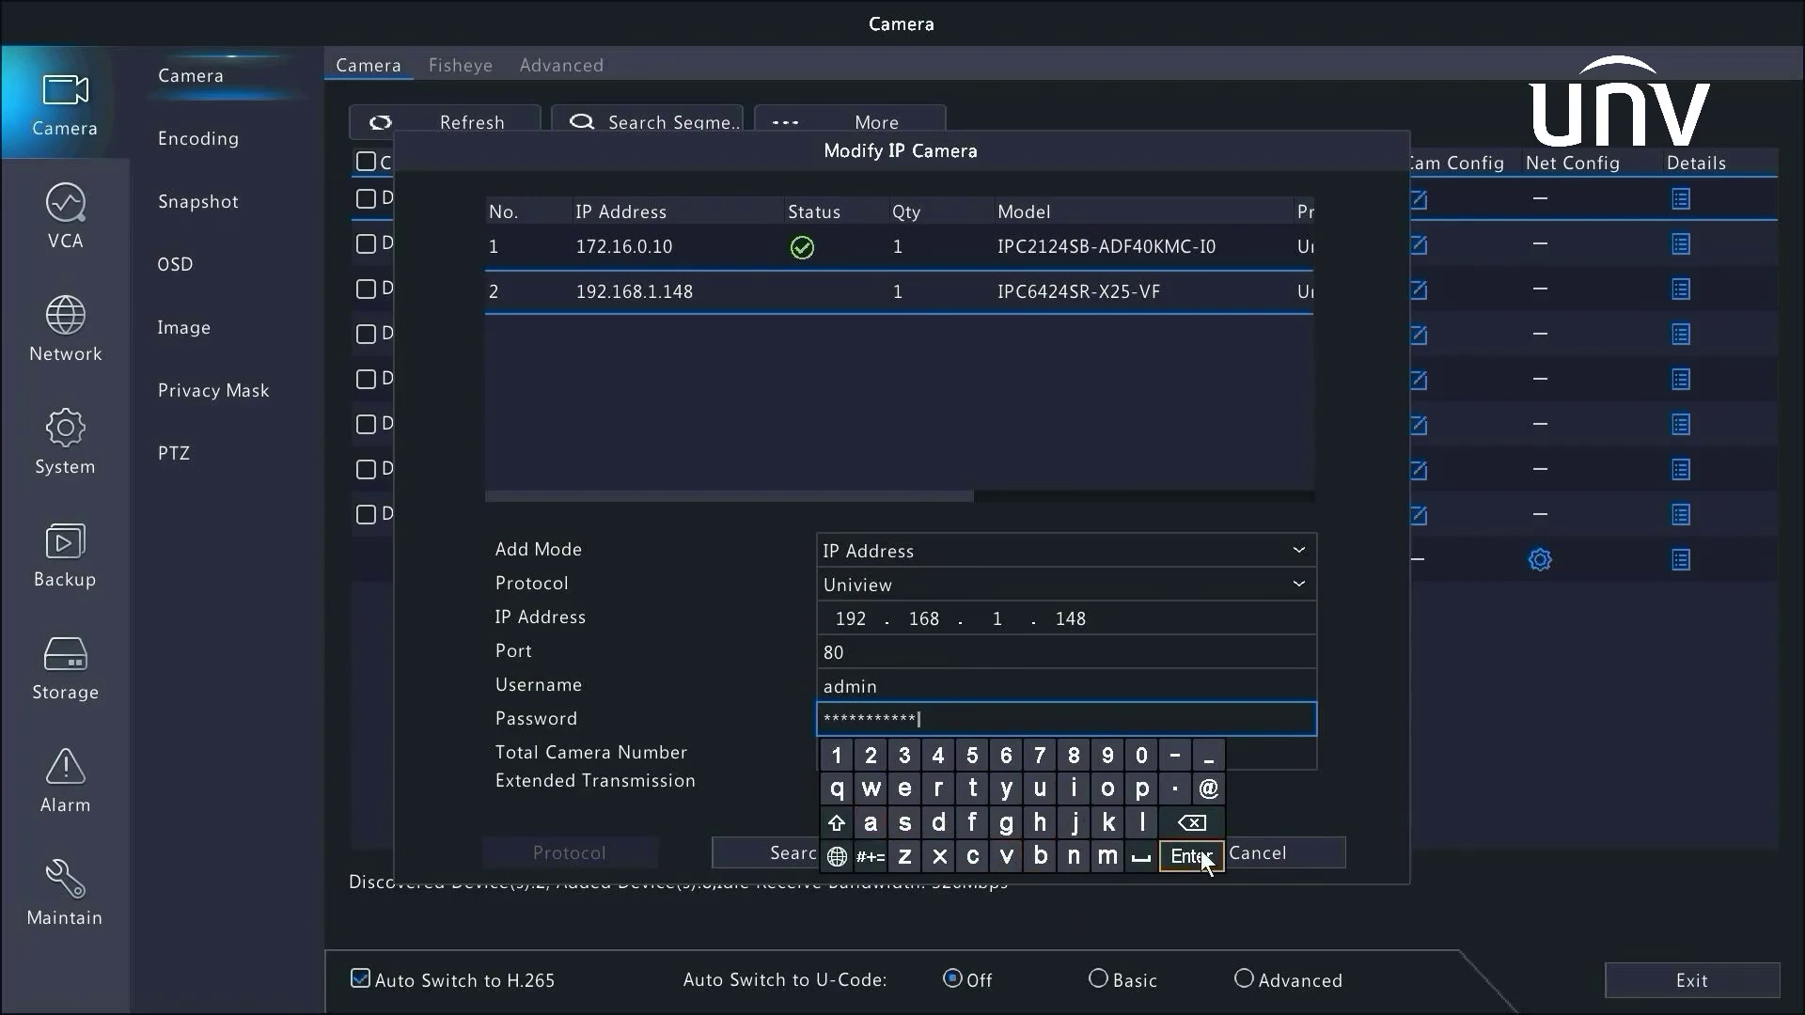
click(1191, 855)
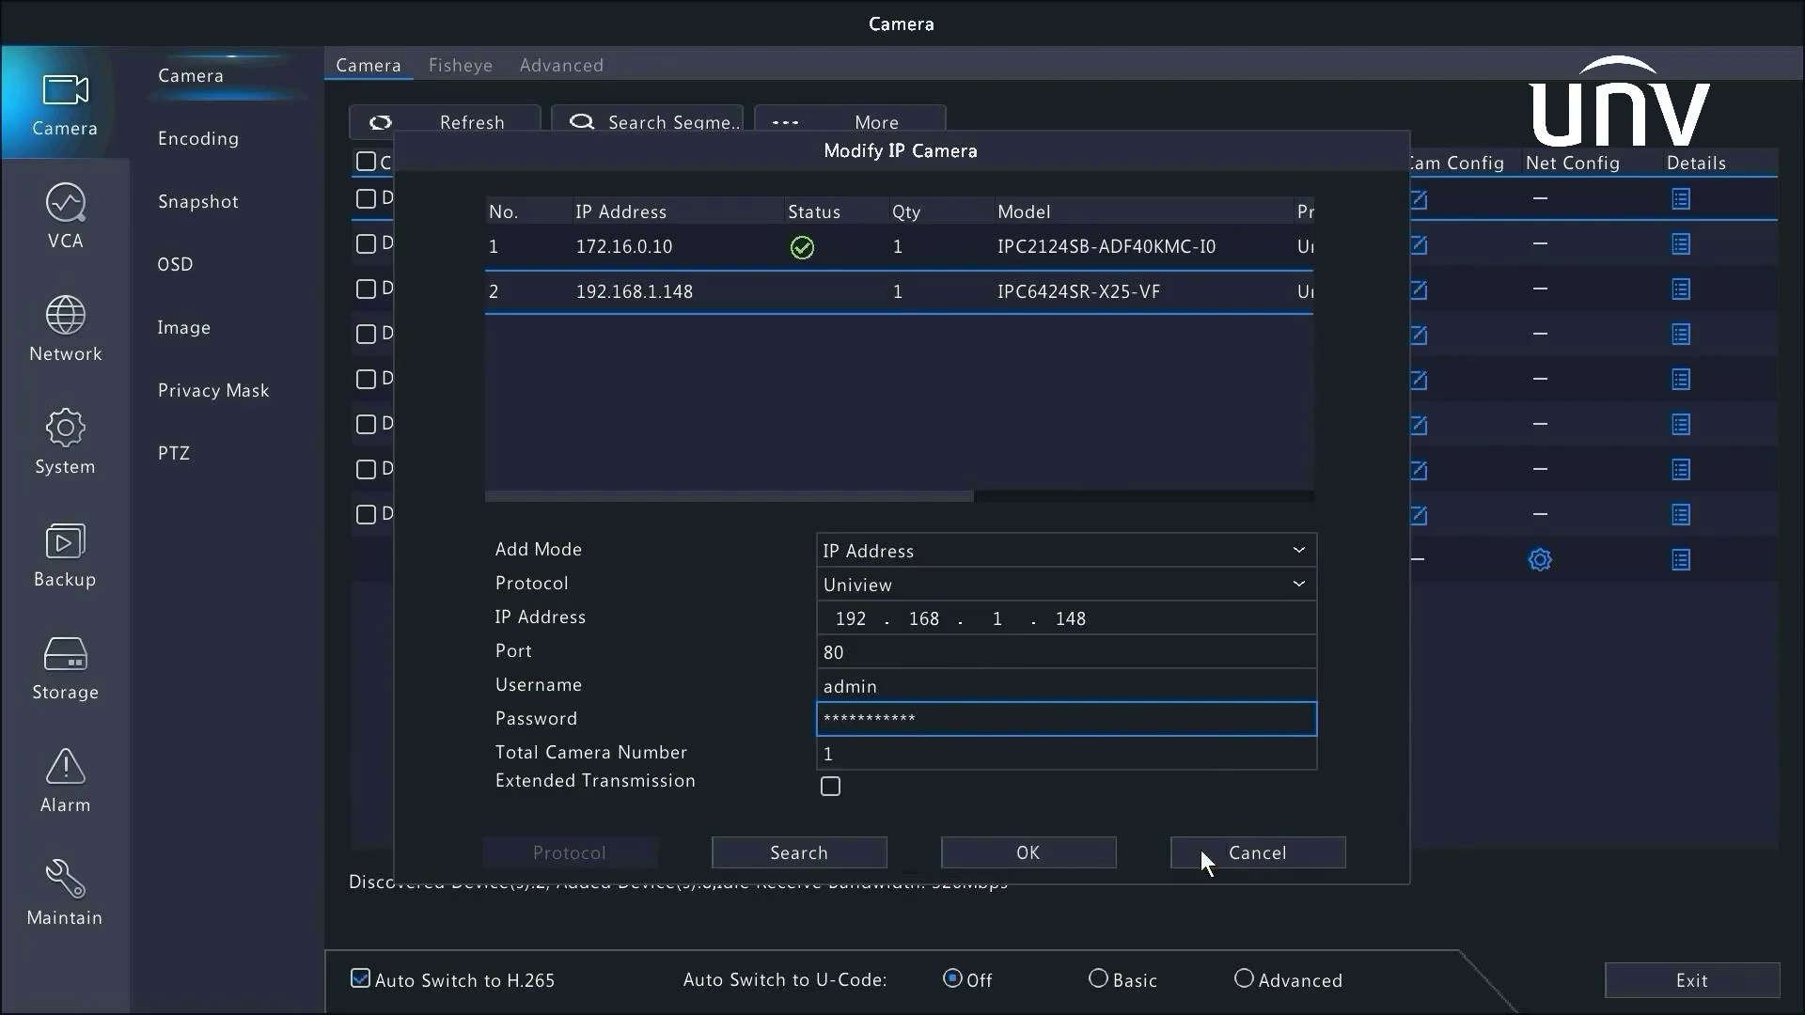
click(822, 783)
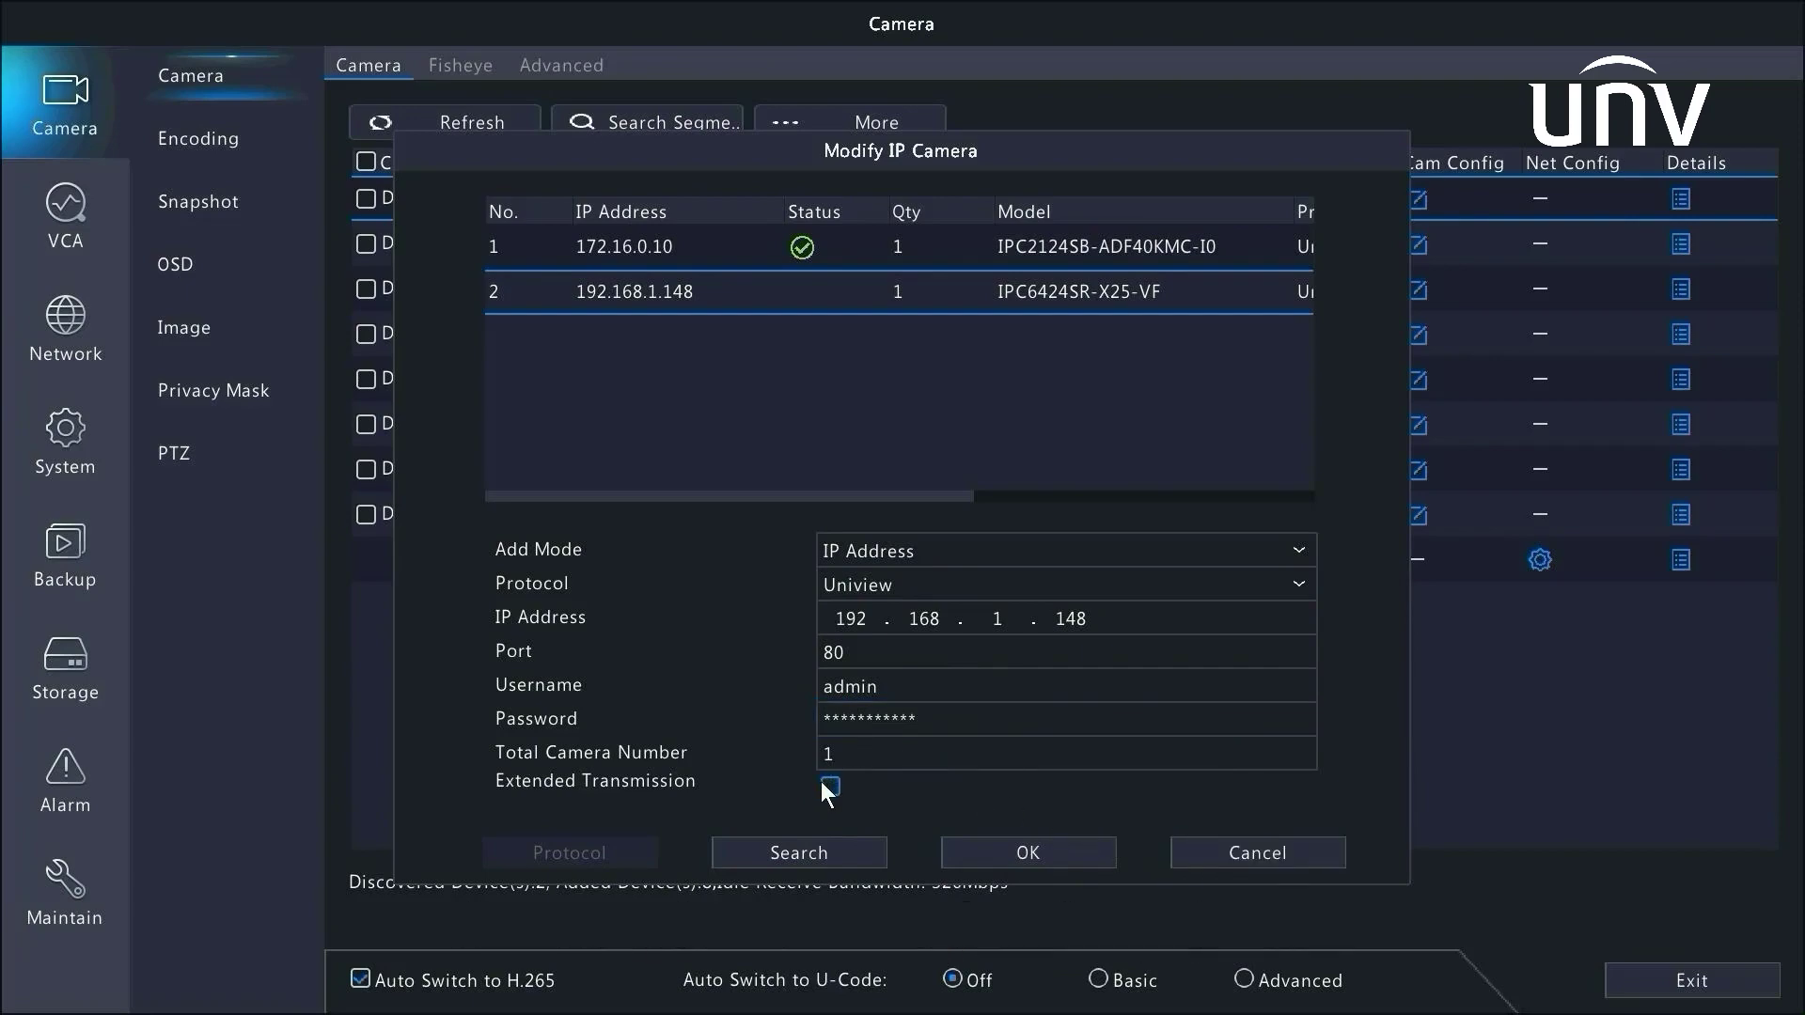
click(960, 855)
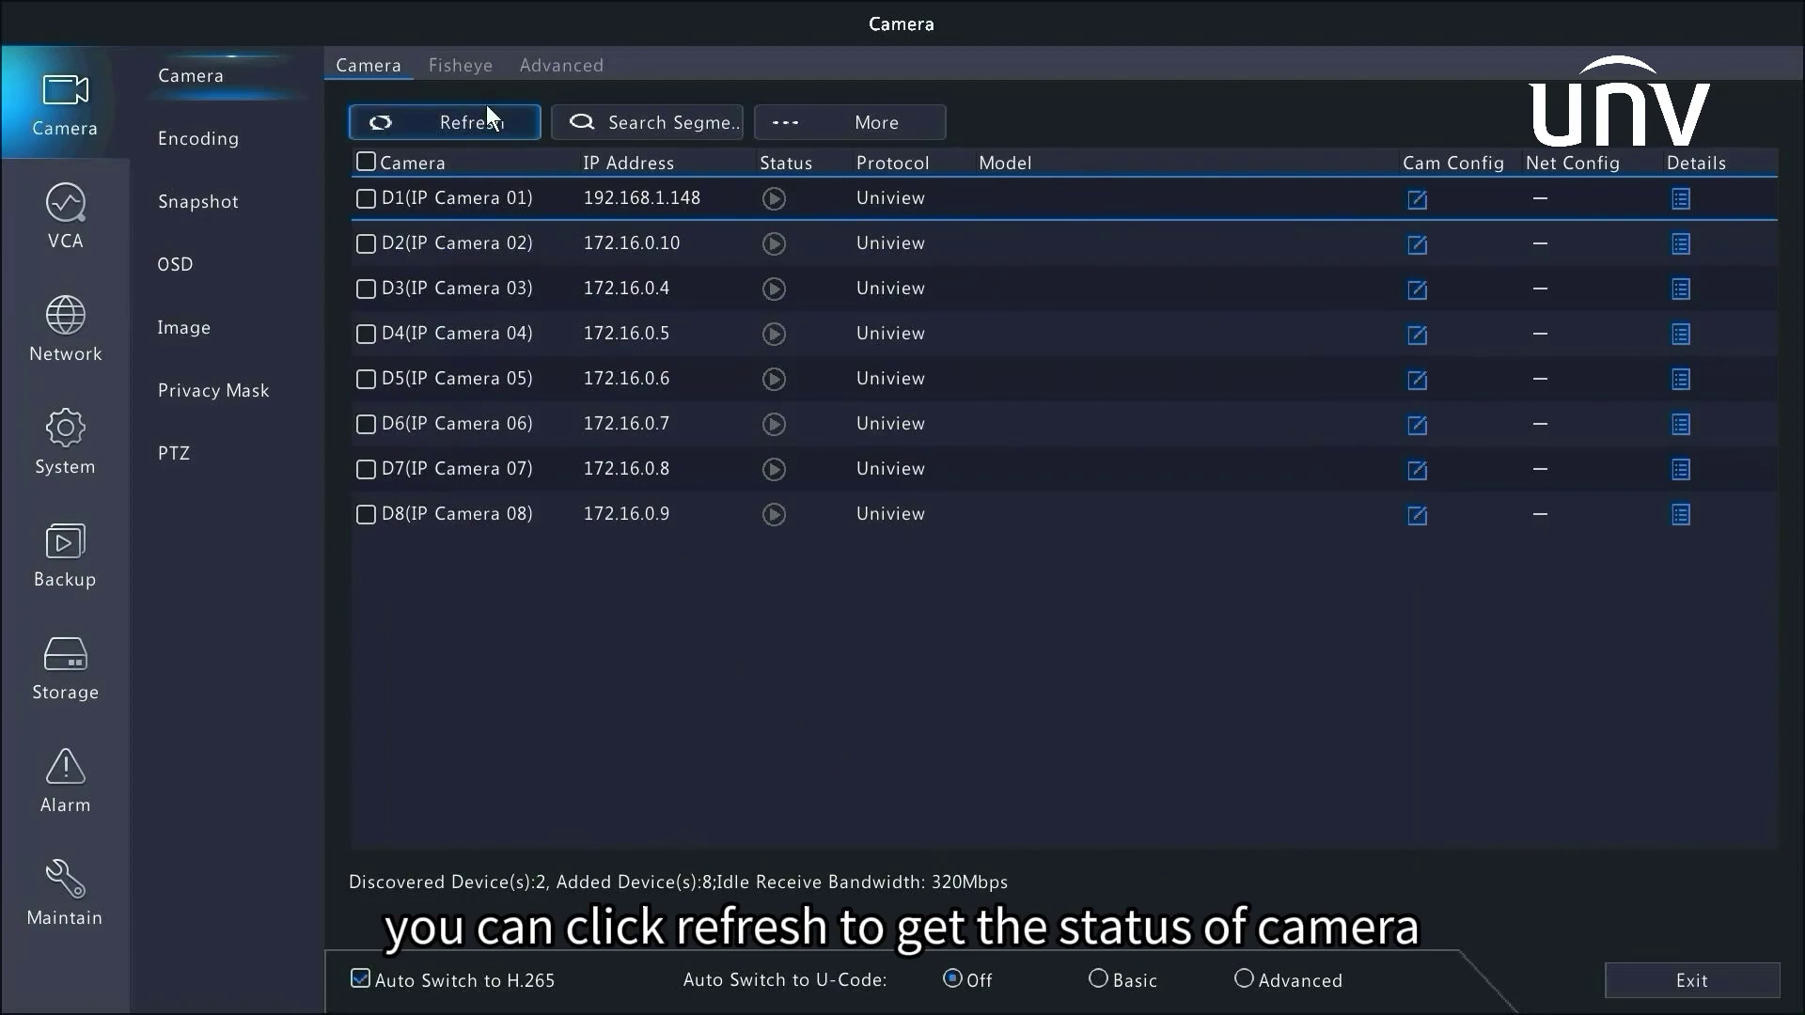
Step: Check D1's status, which reads Offline (Device Is Connecting) with model IPC6424SR-X25-VF
mouse_move(780, 198)
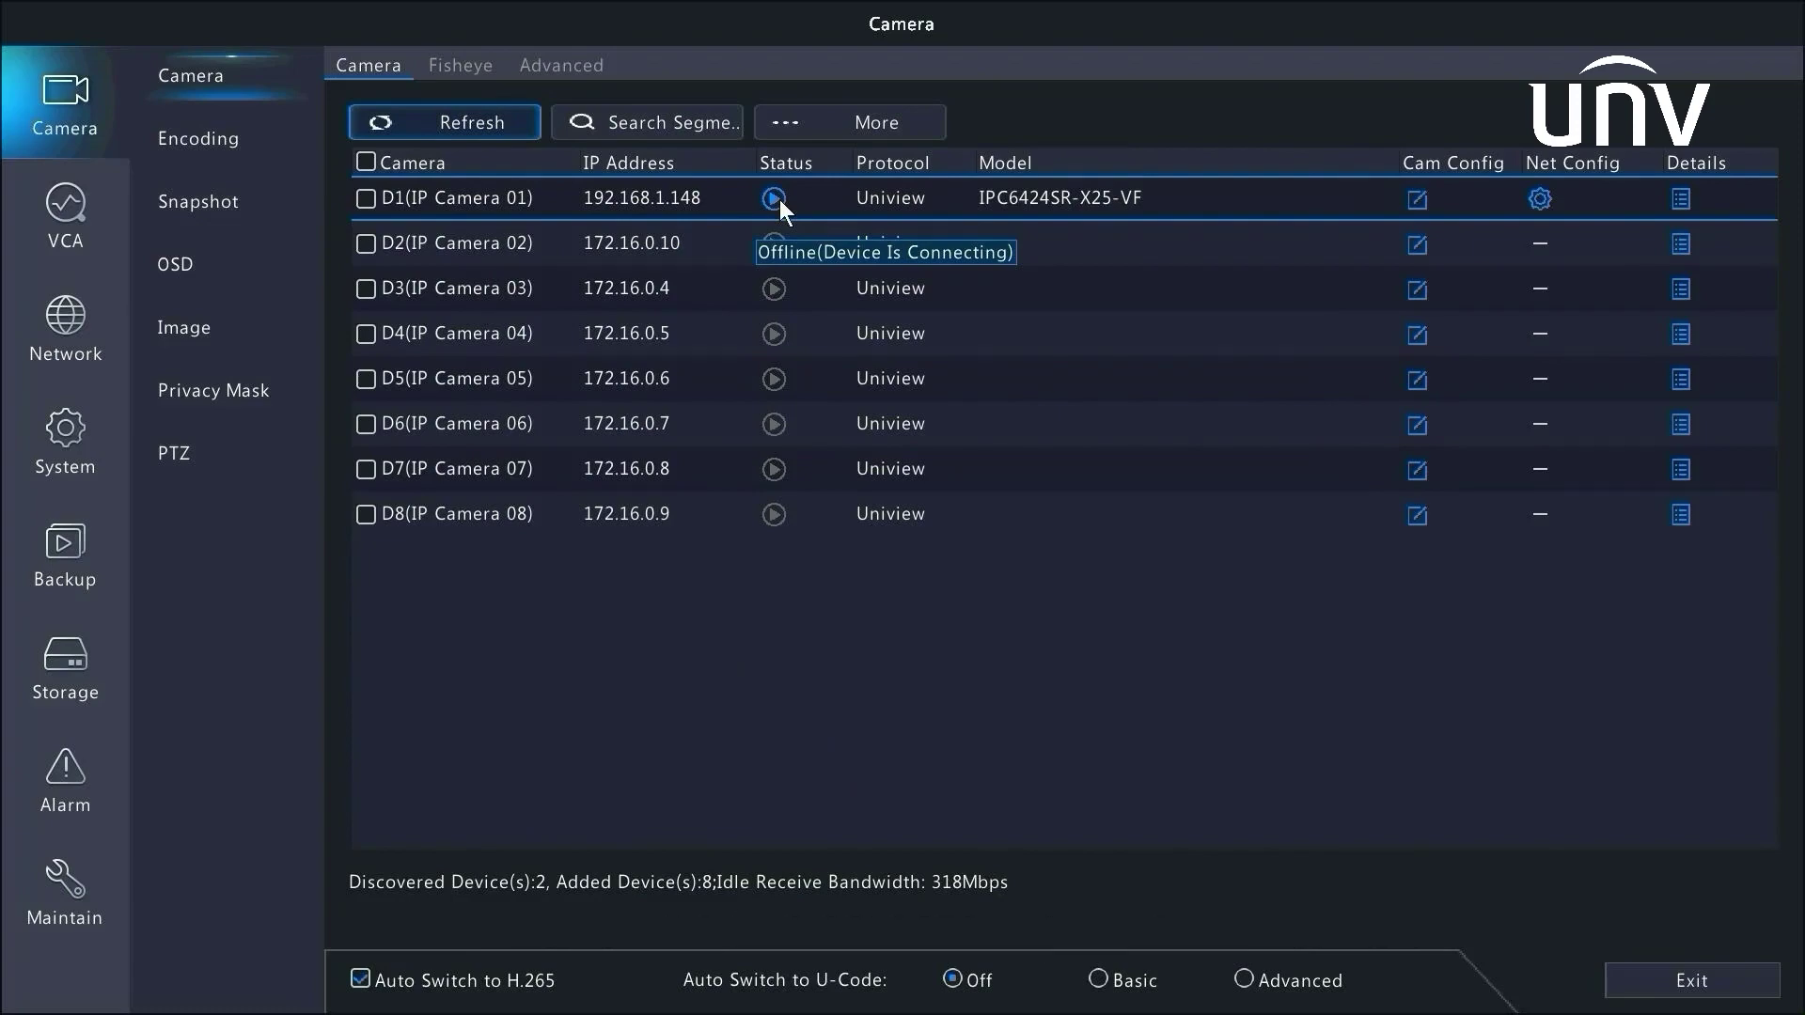
Step: Open D2's camera settings and switch its Add Mode to Plug-and-Play
click(1419, 242)
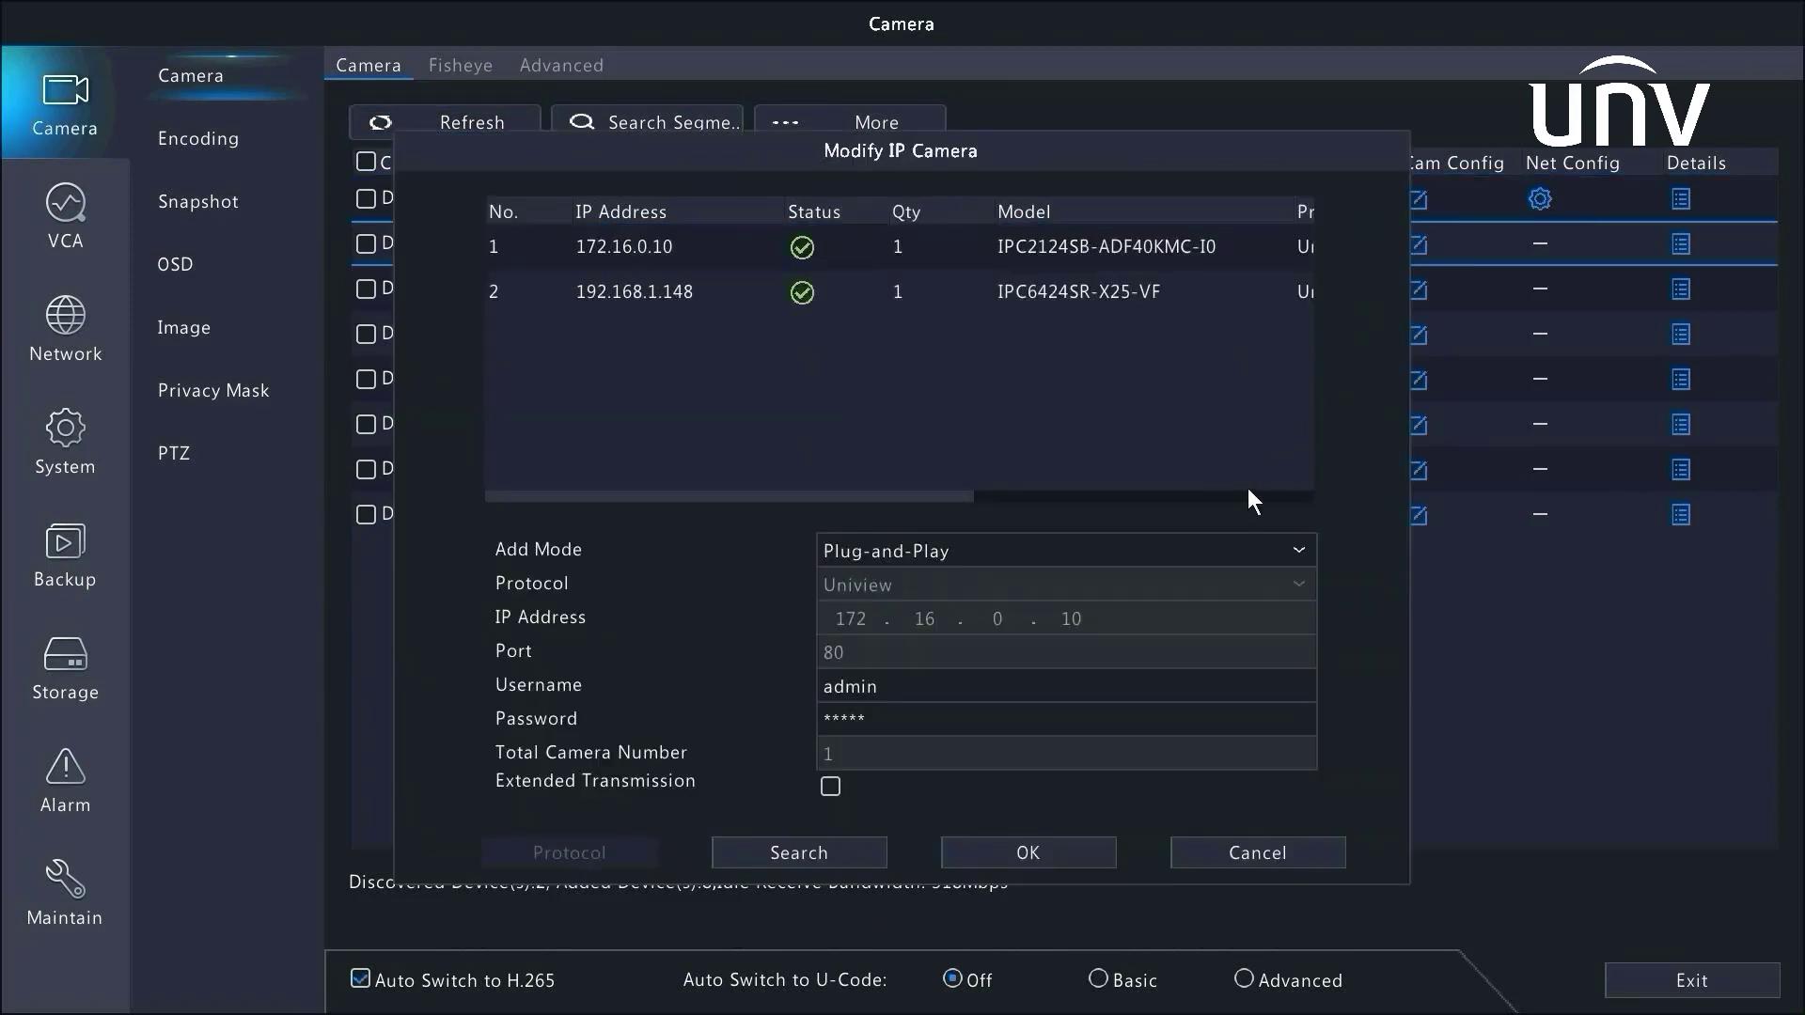
click(1203, 546)
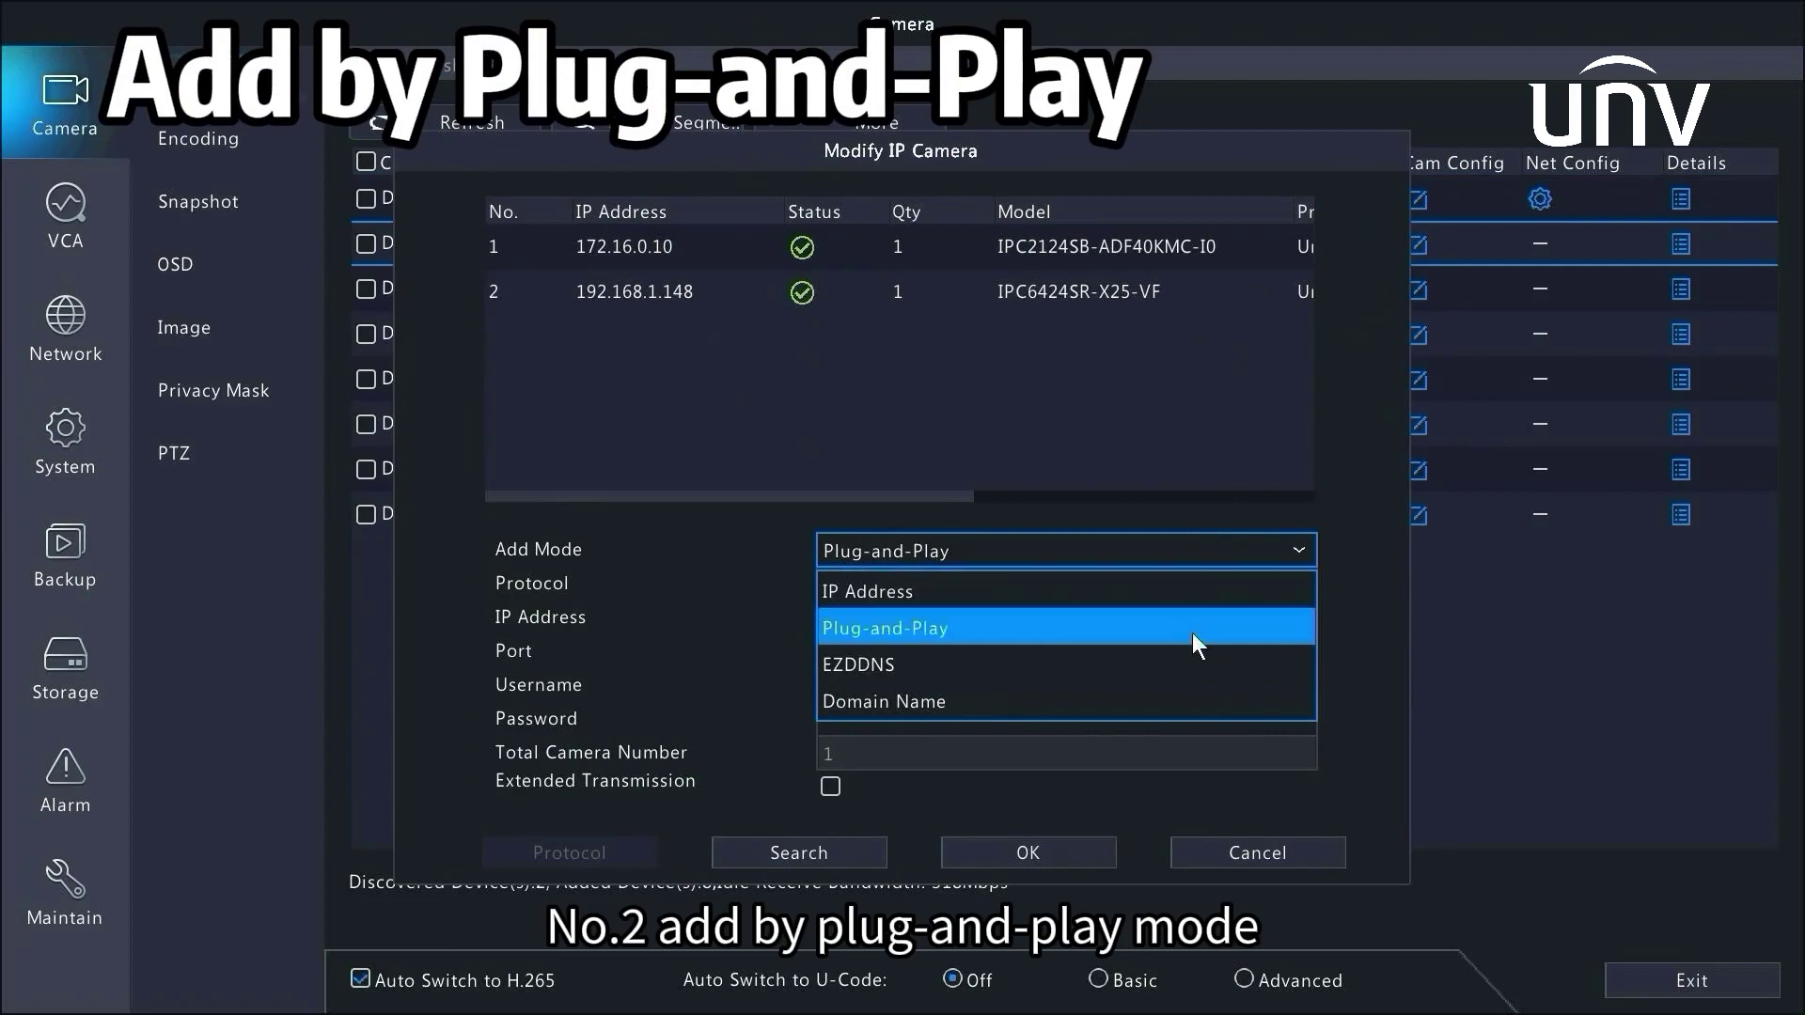
click(993, 626)
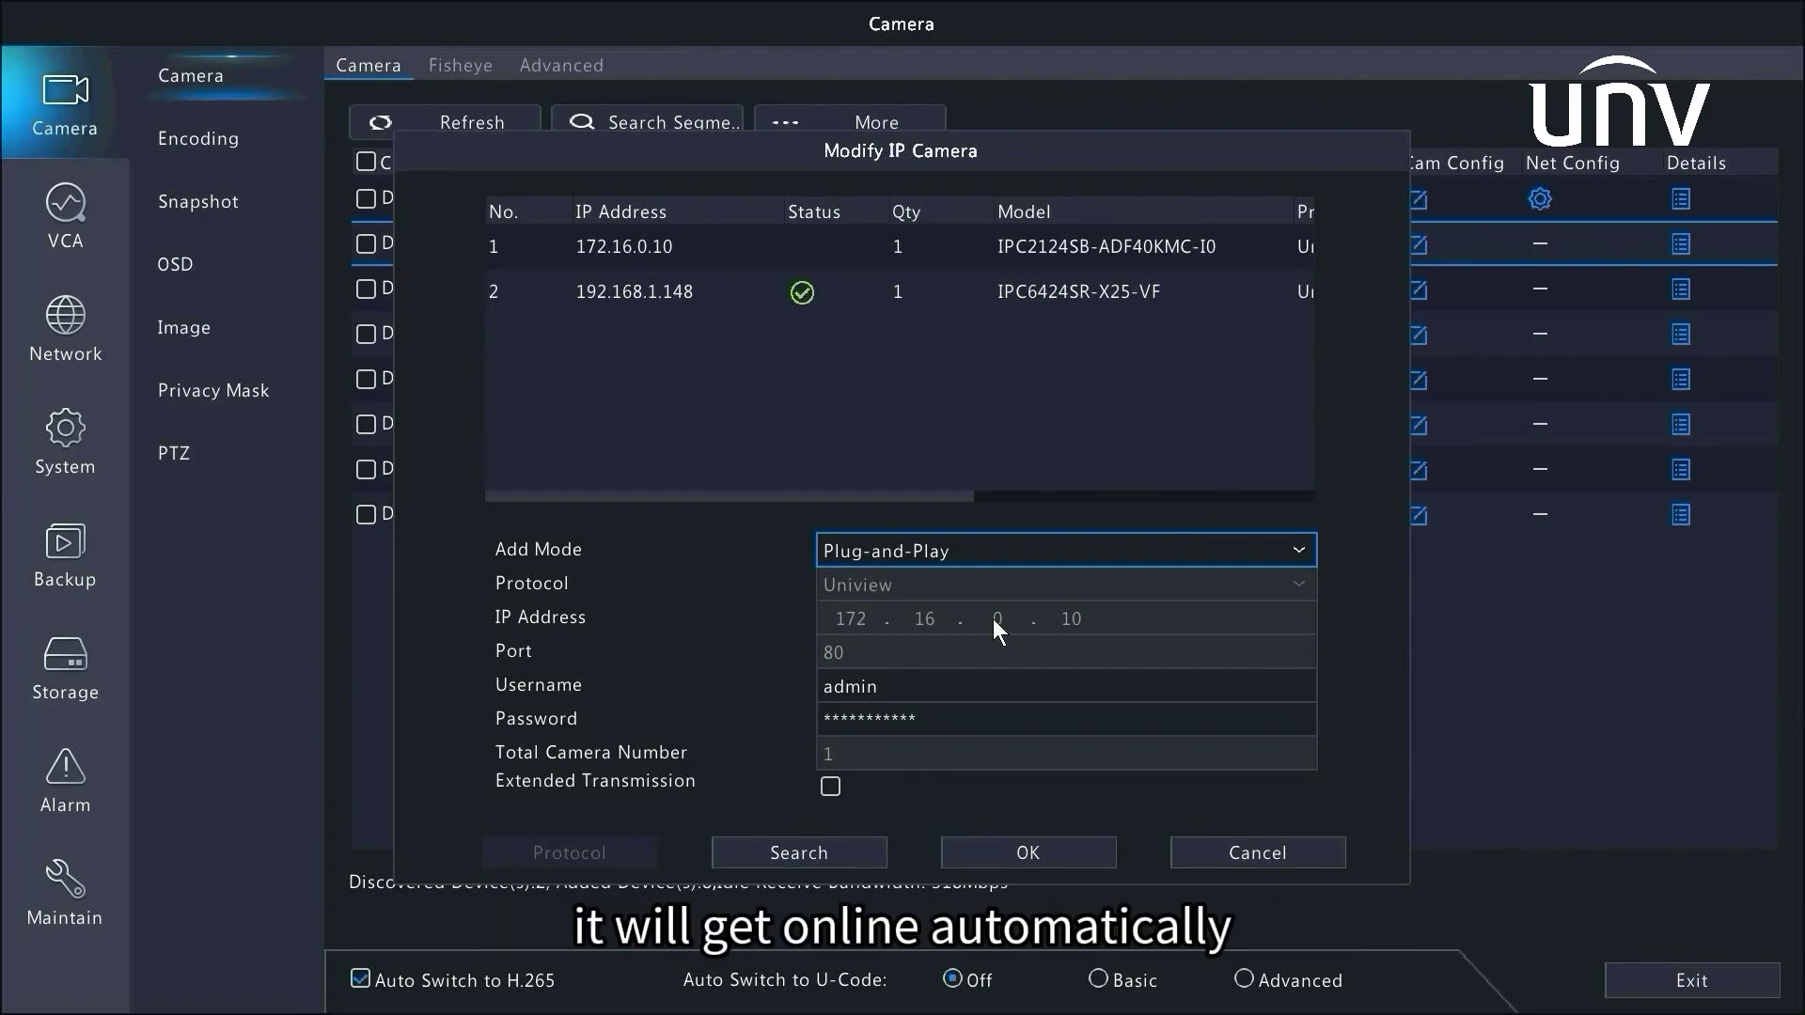
Step: Save D2 as Plug-and-Play, refresh so it shows online, and open D3's camera settings
click(1057, 853)
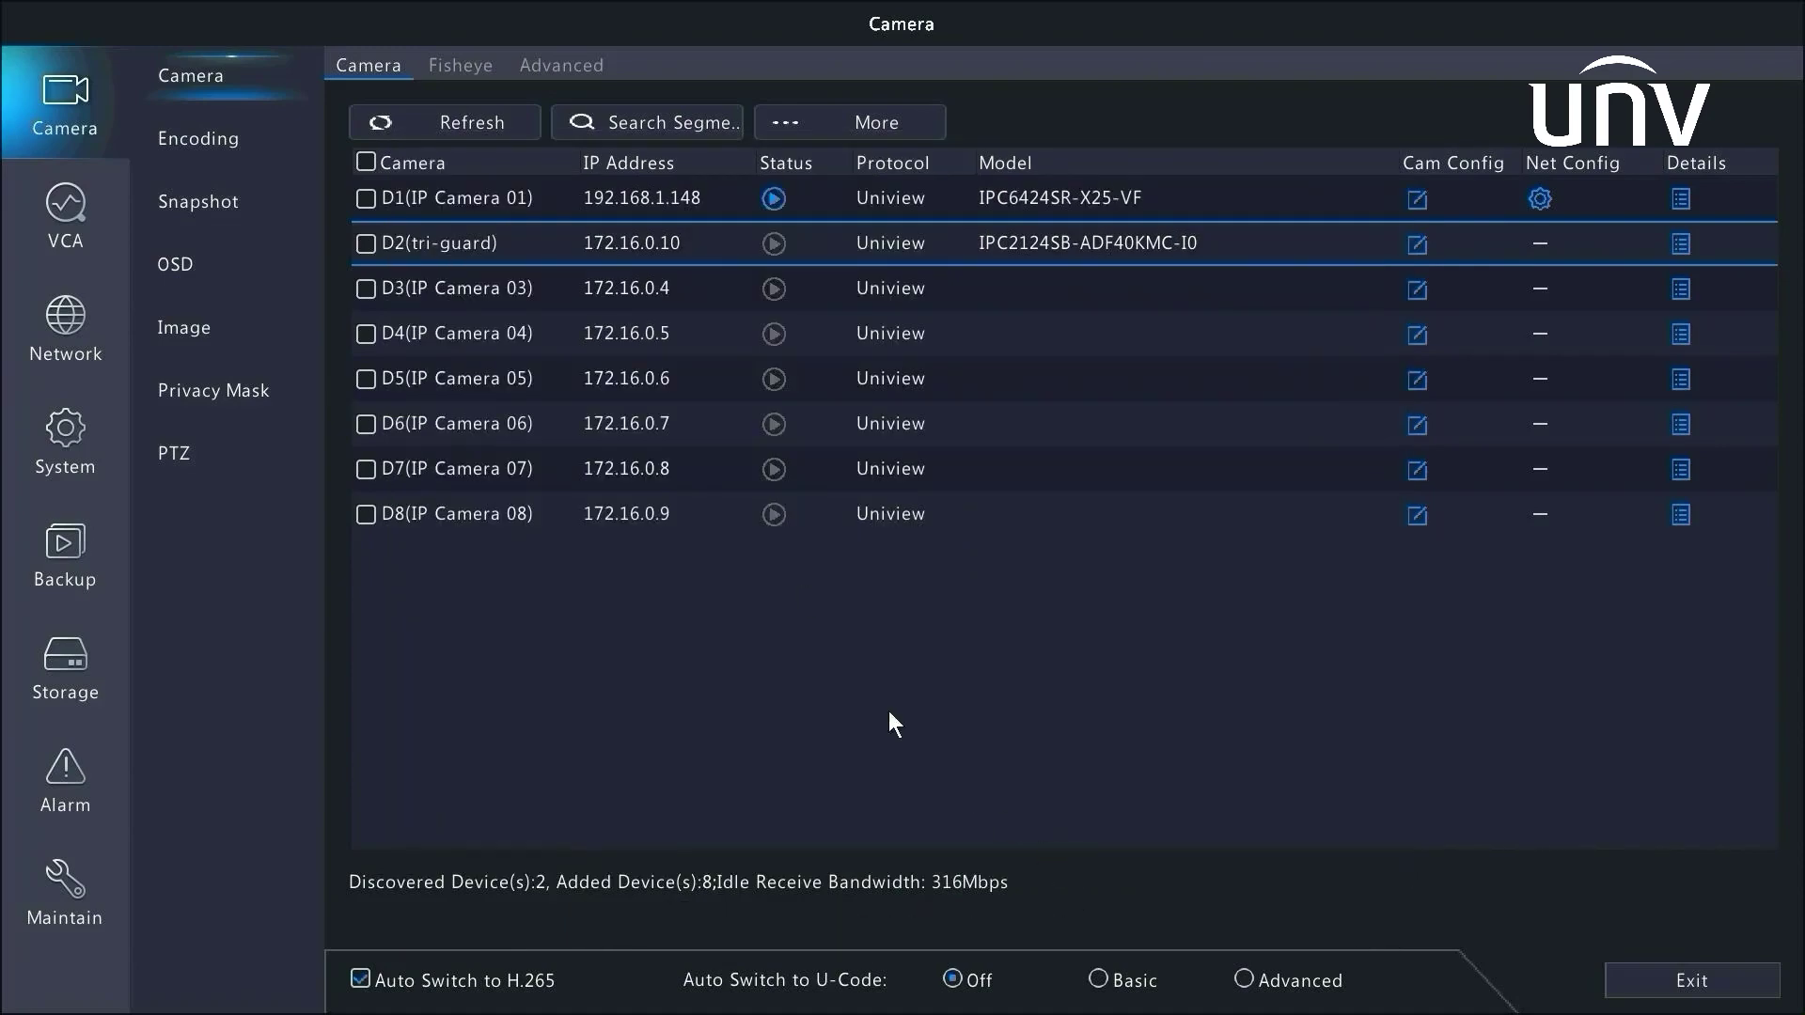
click(505, 122)
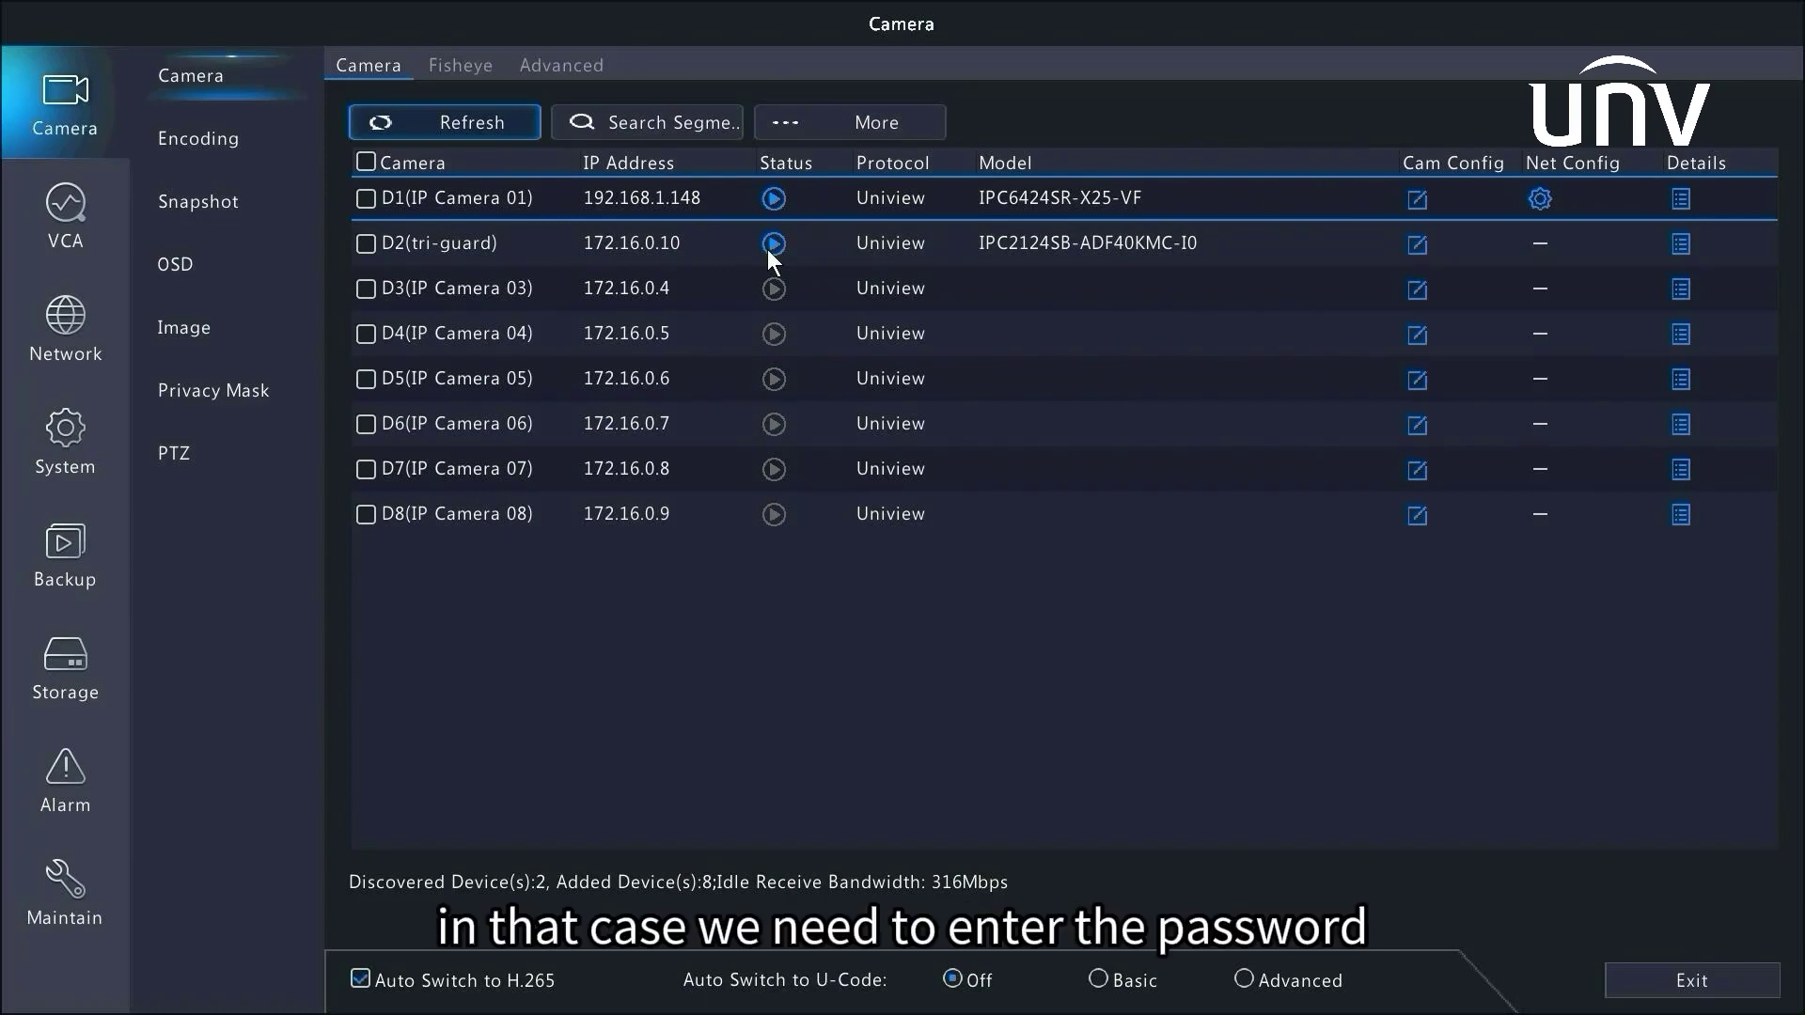
click(1409, 295)
Step: Switch D3's Add Mode to EZDDNS to view its fields
click(1242, 552)
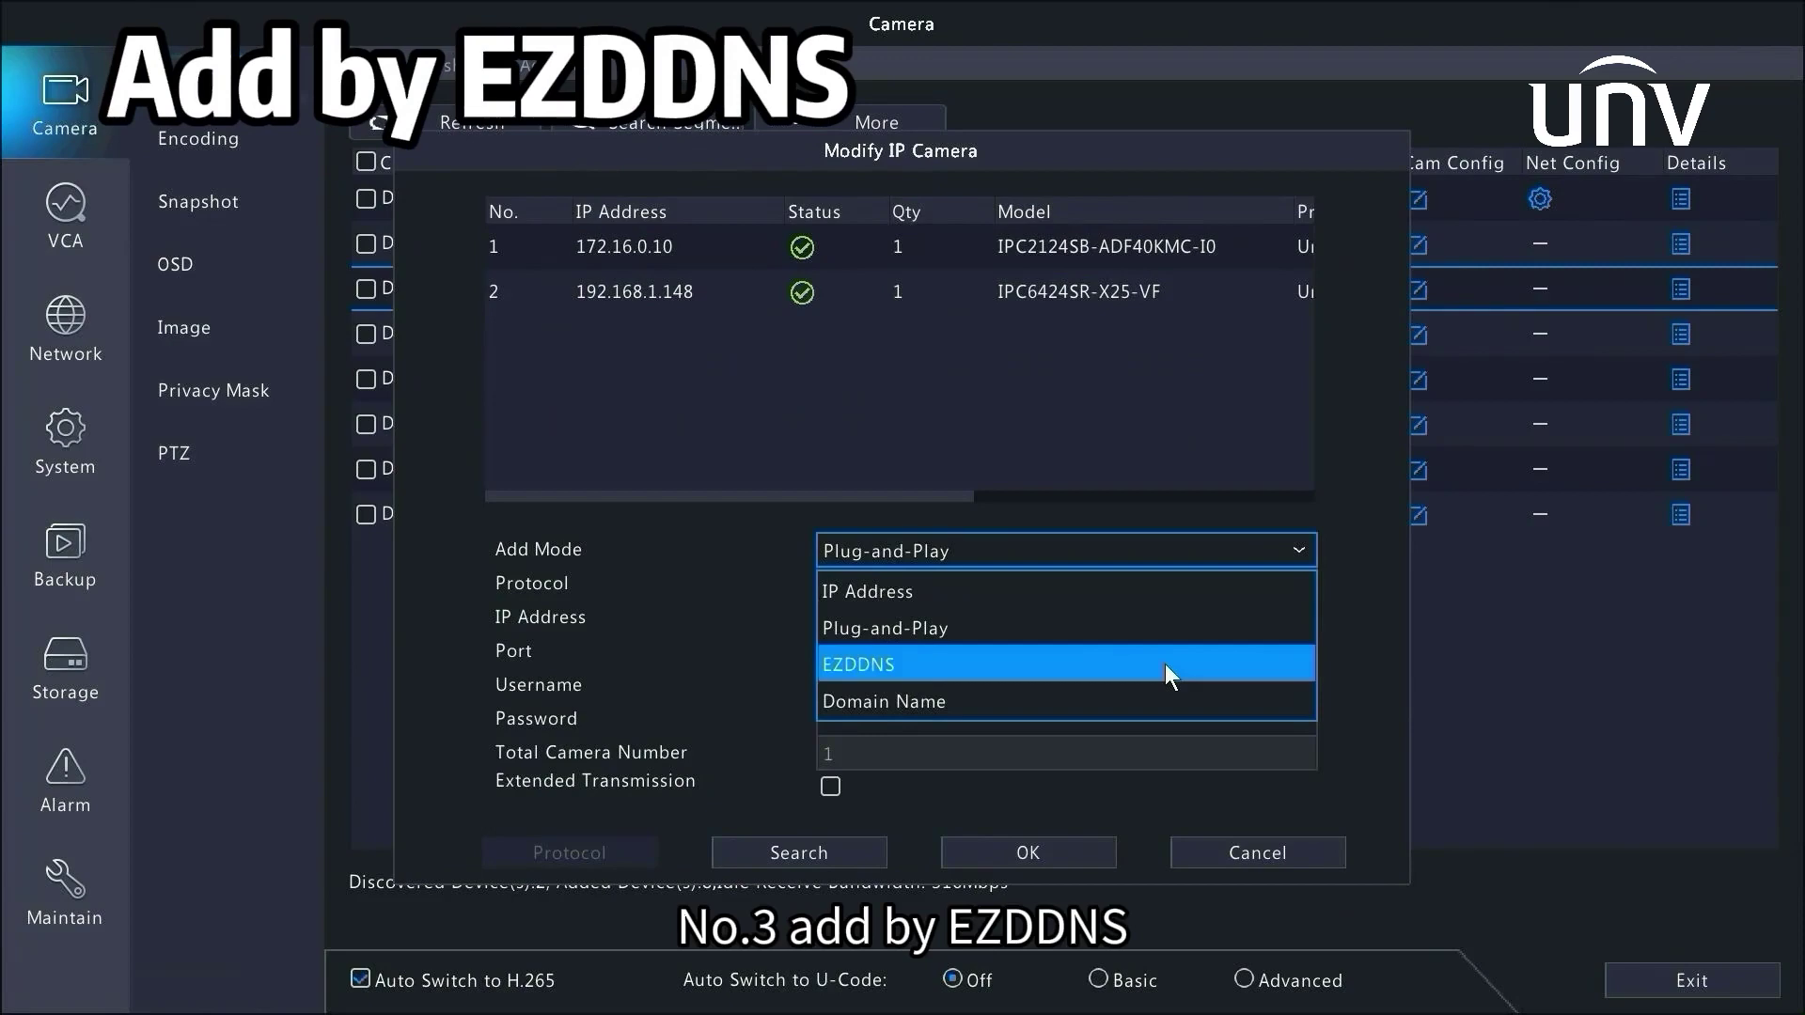
click(1164, 664)
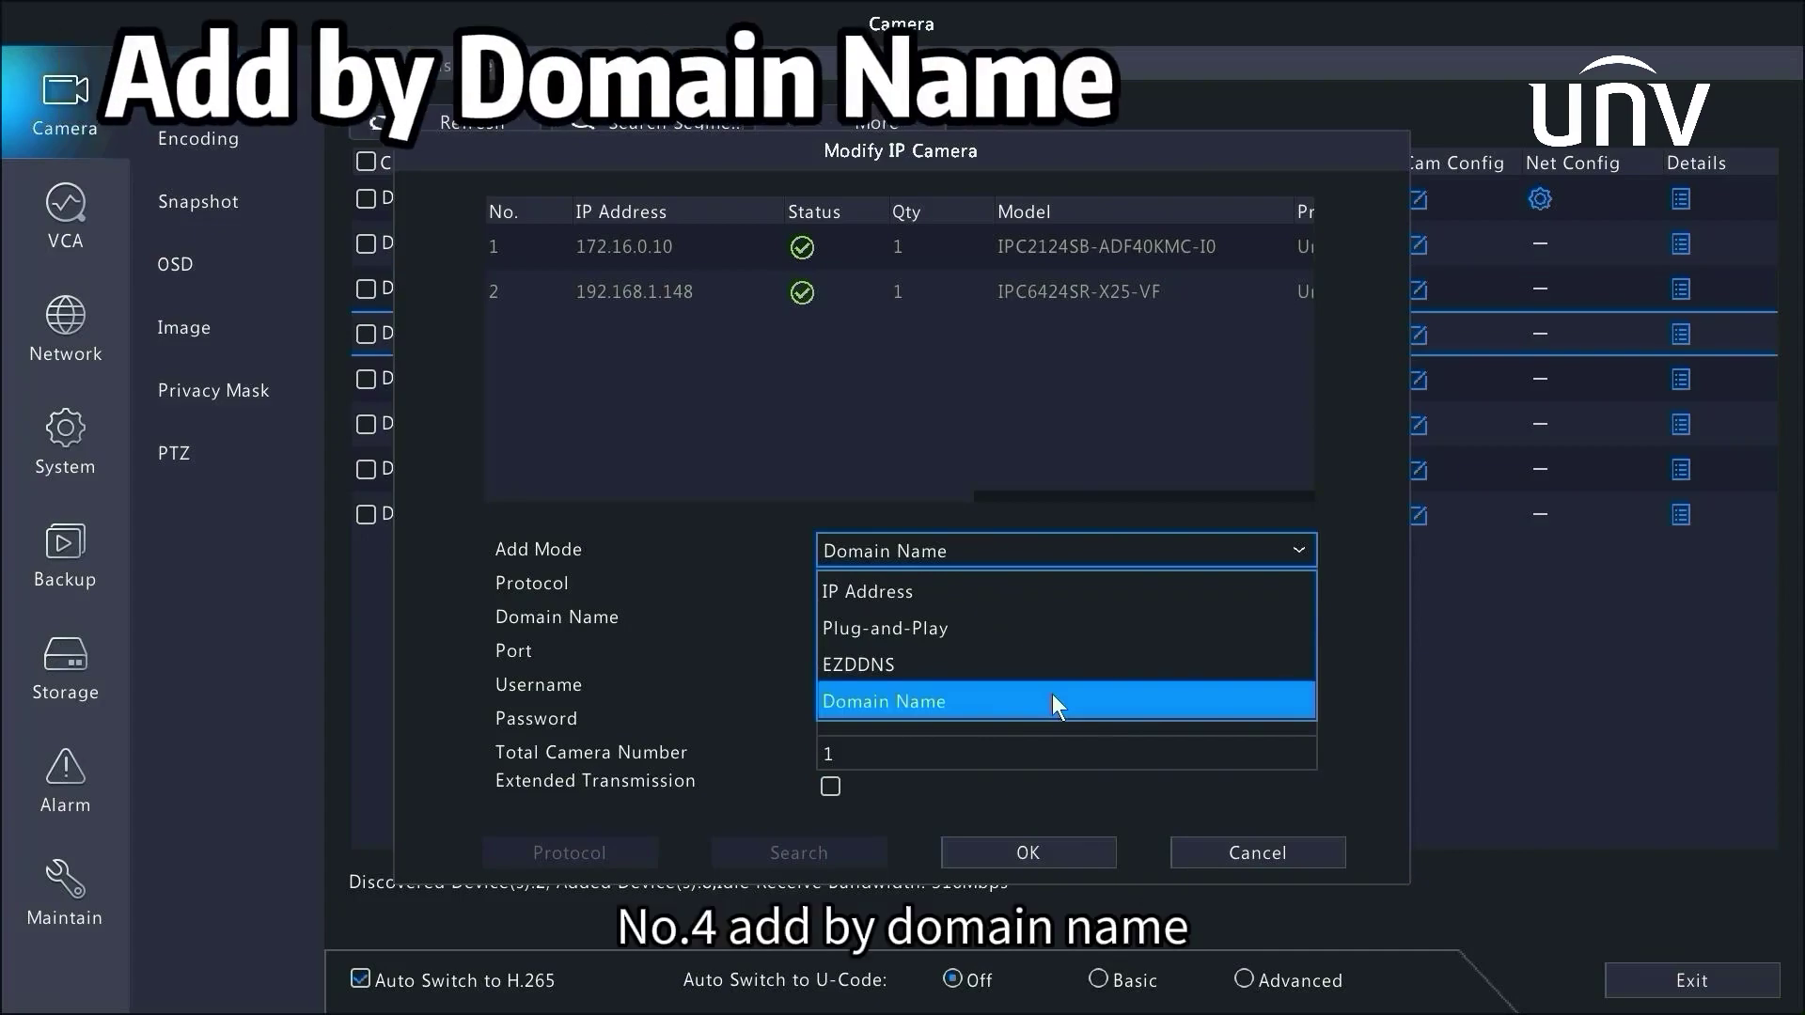
Step: Set D3's Add Mode to Domain Name and close the Modify IP Camera dialog
click(1054, 697)
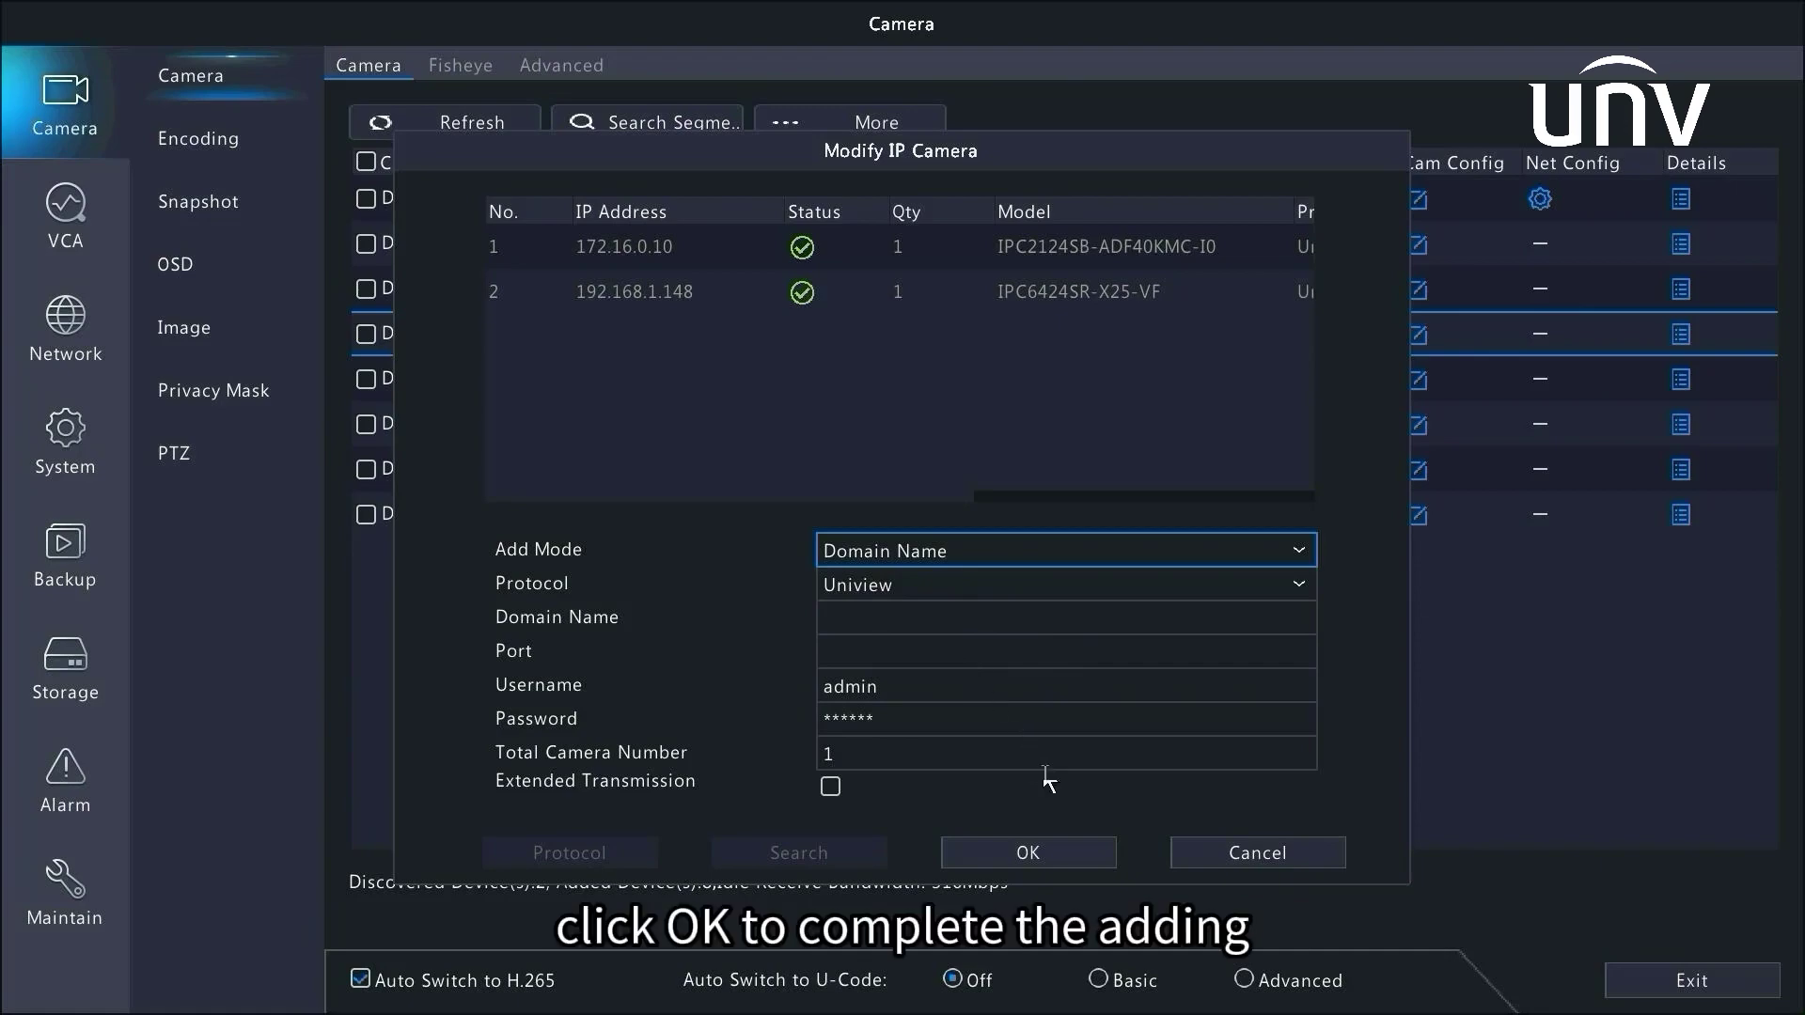
click(1082, 859)
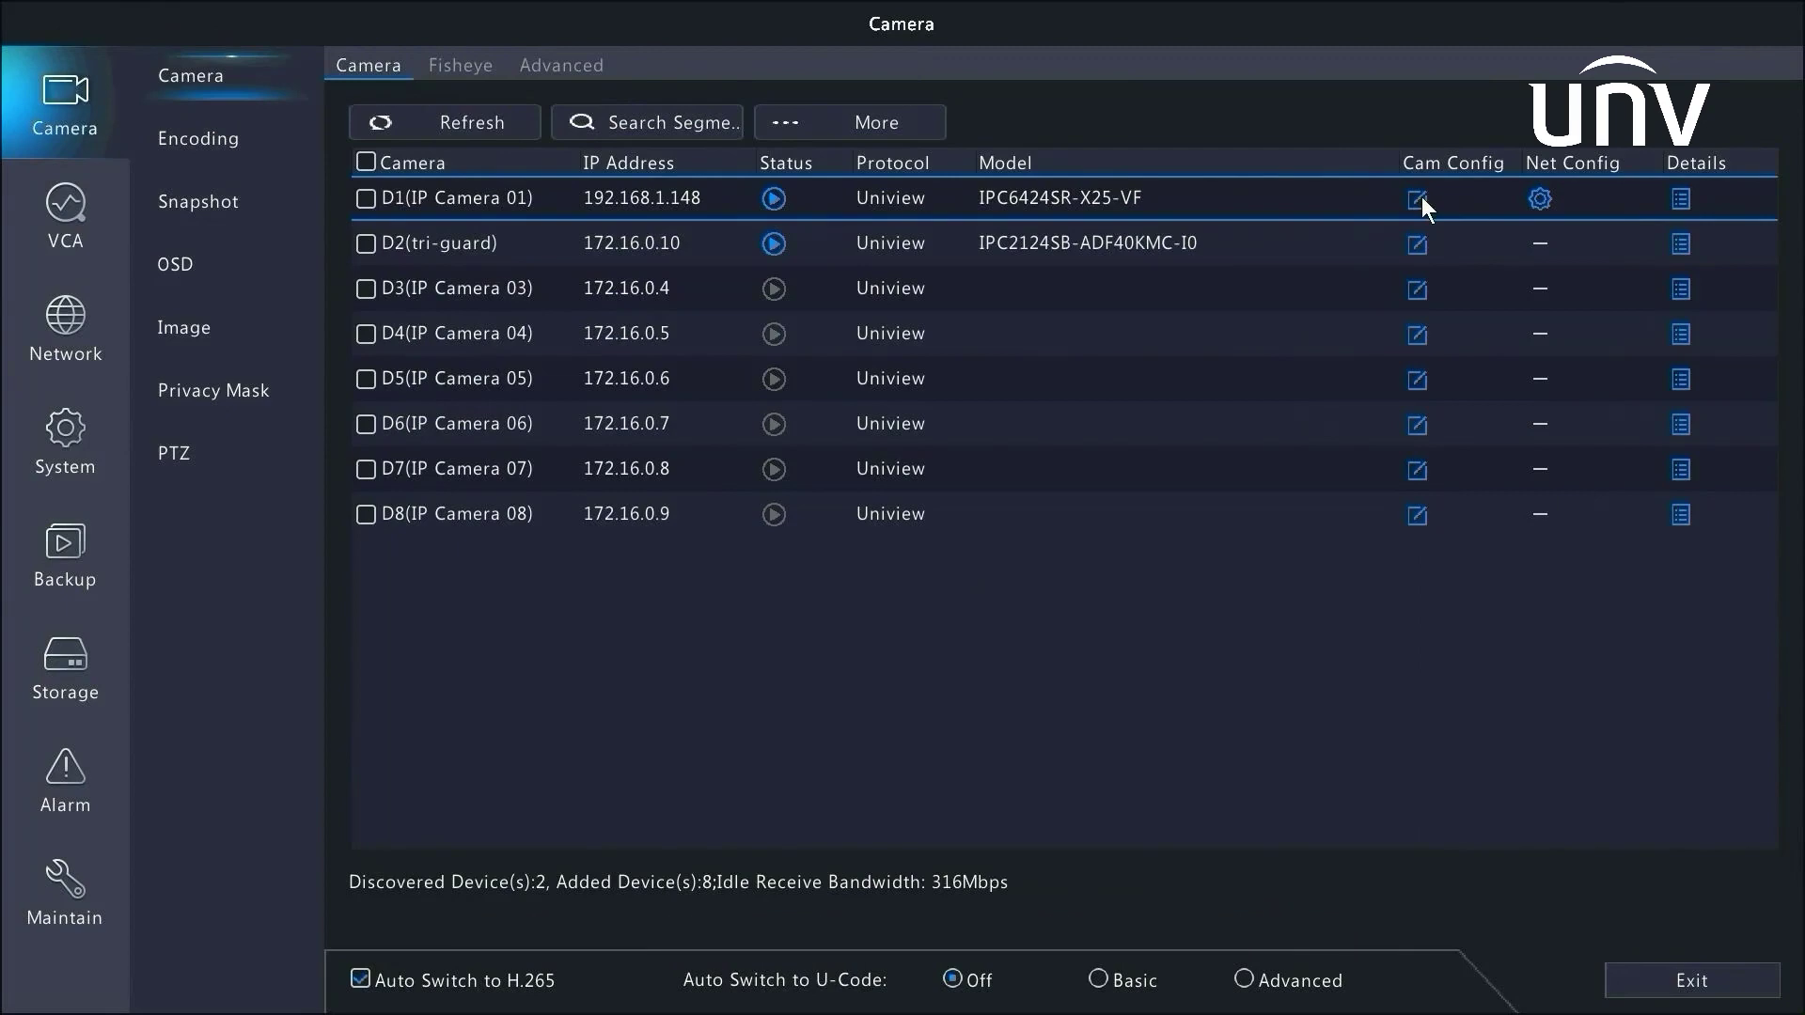
Step: Open D1's camera settings and replace its password with a deliberately wrong one
click(1420, 199)
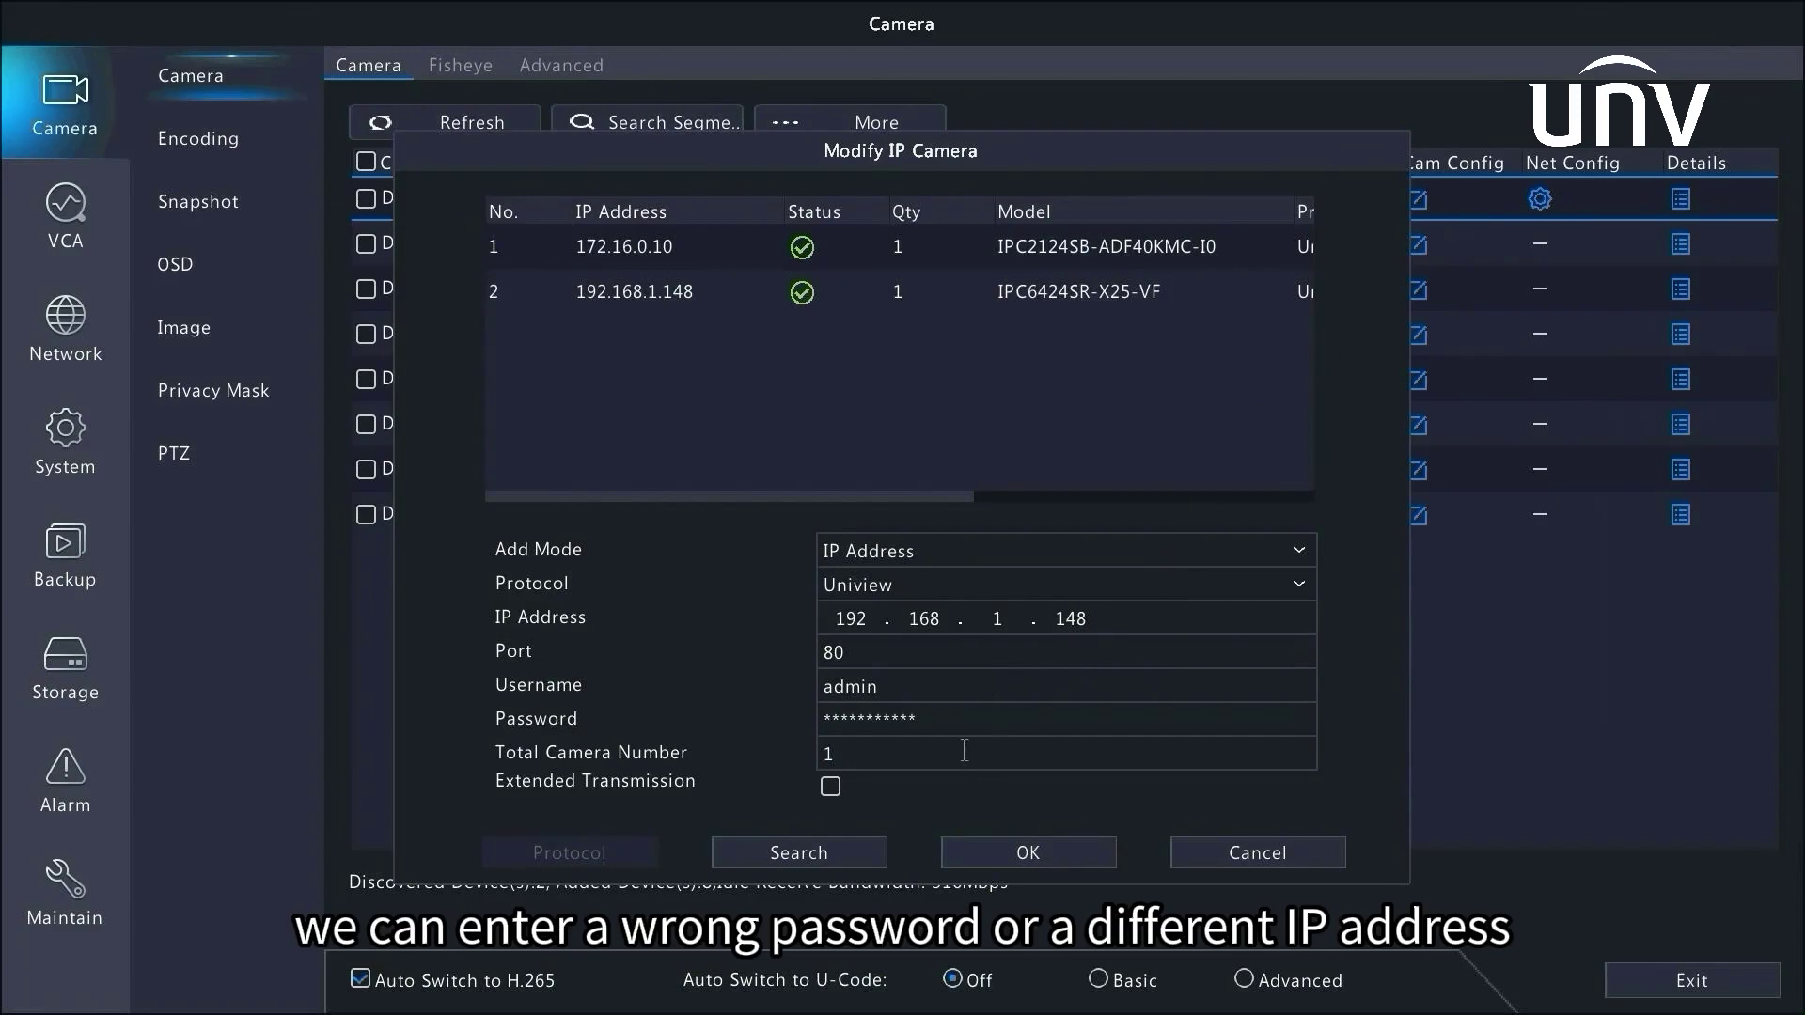
click(947, 719)
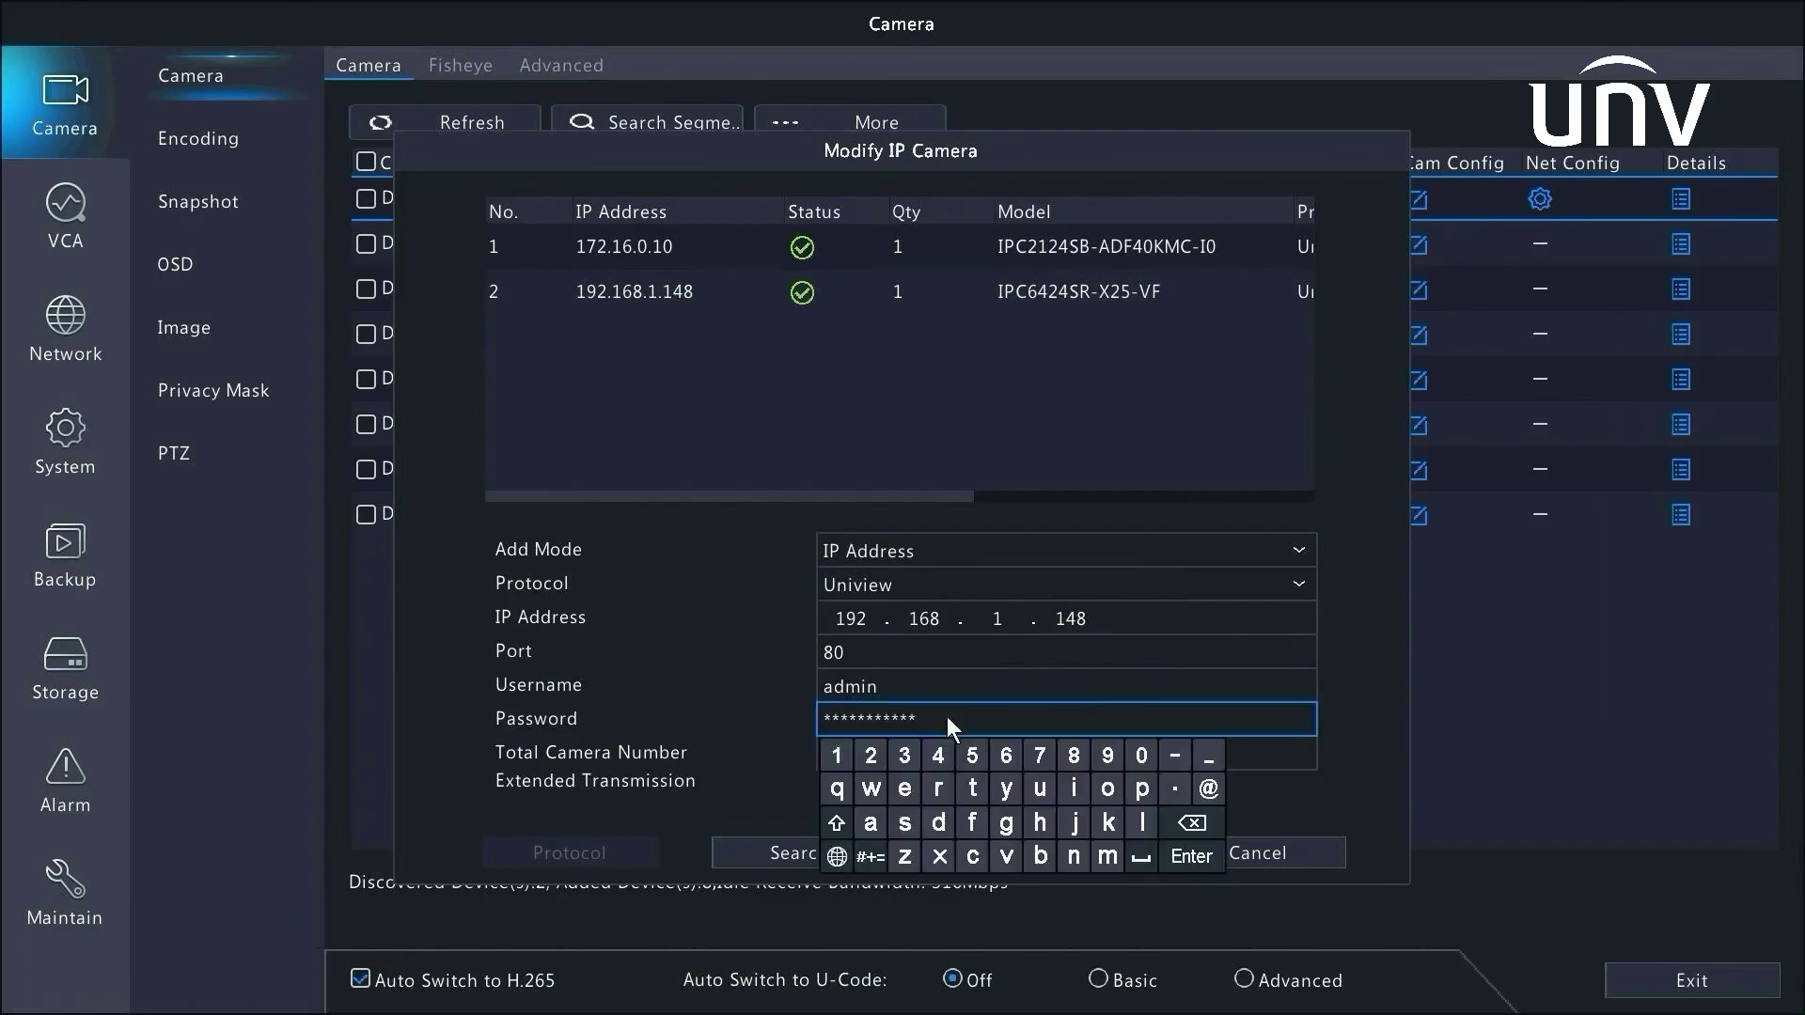
click(1004, 757)
click(1038, 761)
click(1066, 763)
click(1161, 855)
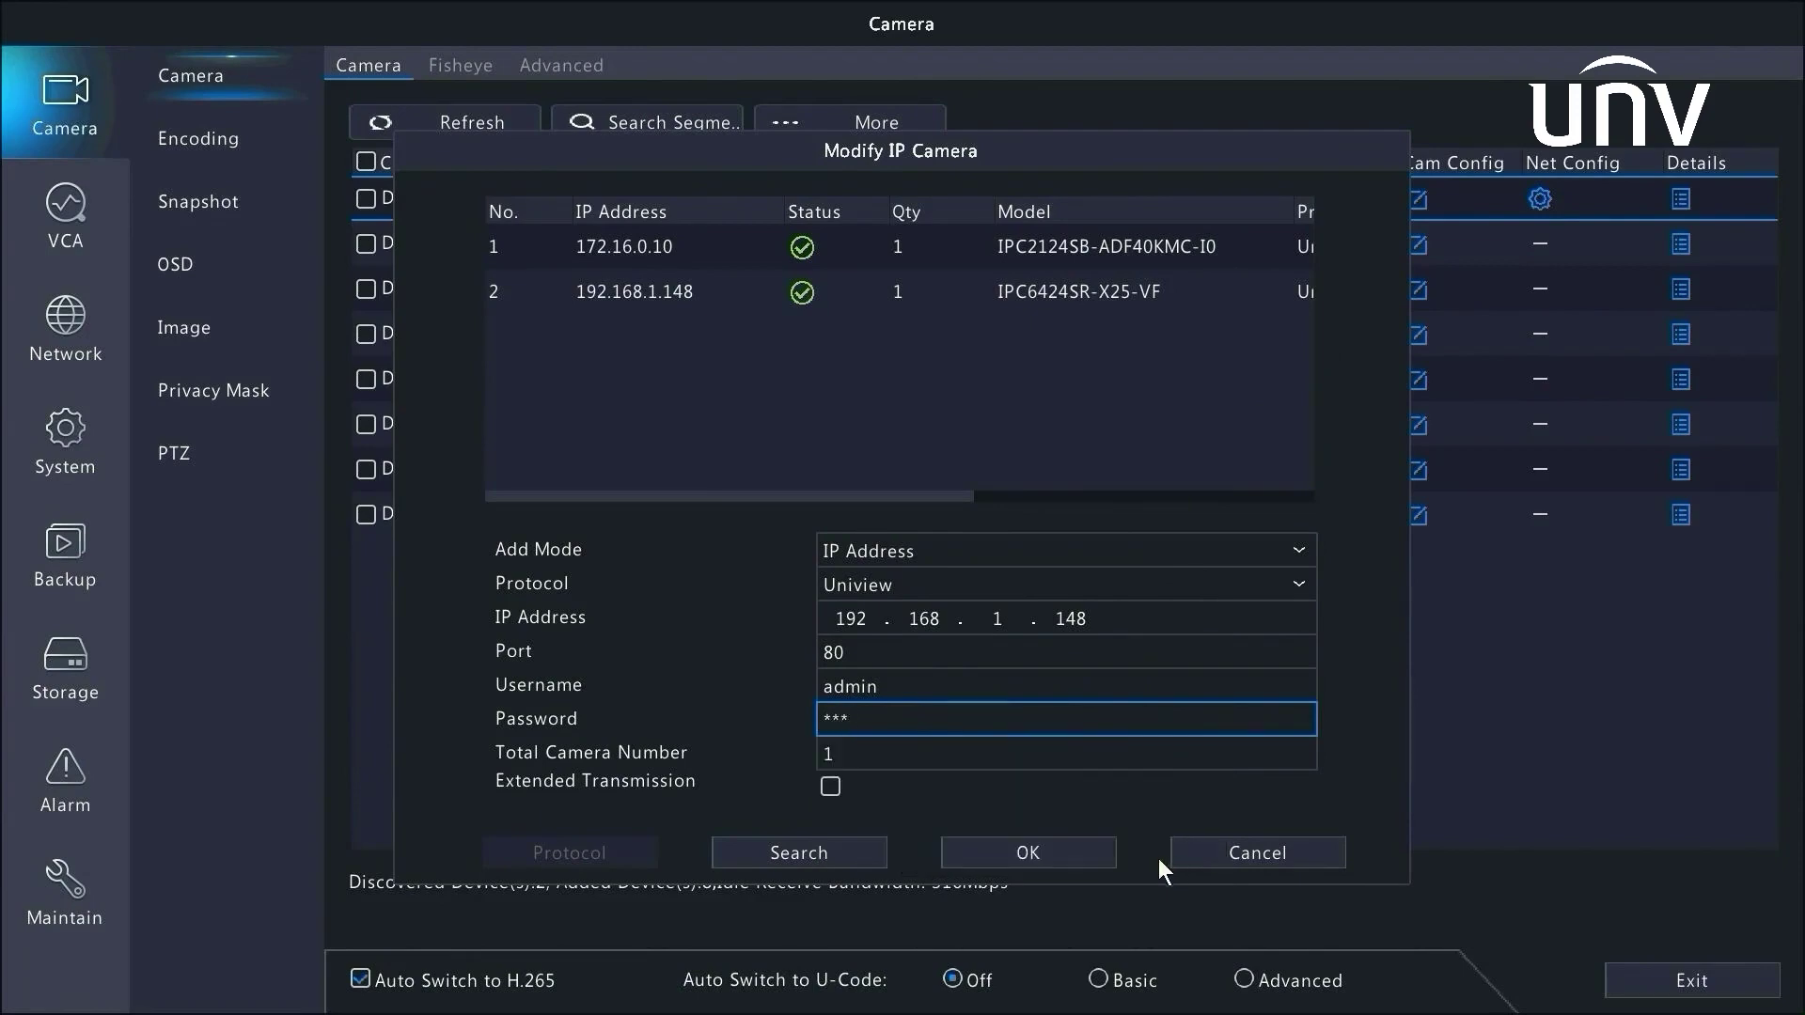
Step: Save D1 with the wrong password and confirm its status: Offline (Incorrect Username or Password)
click(1088, 850)
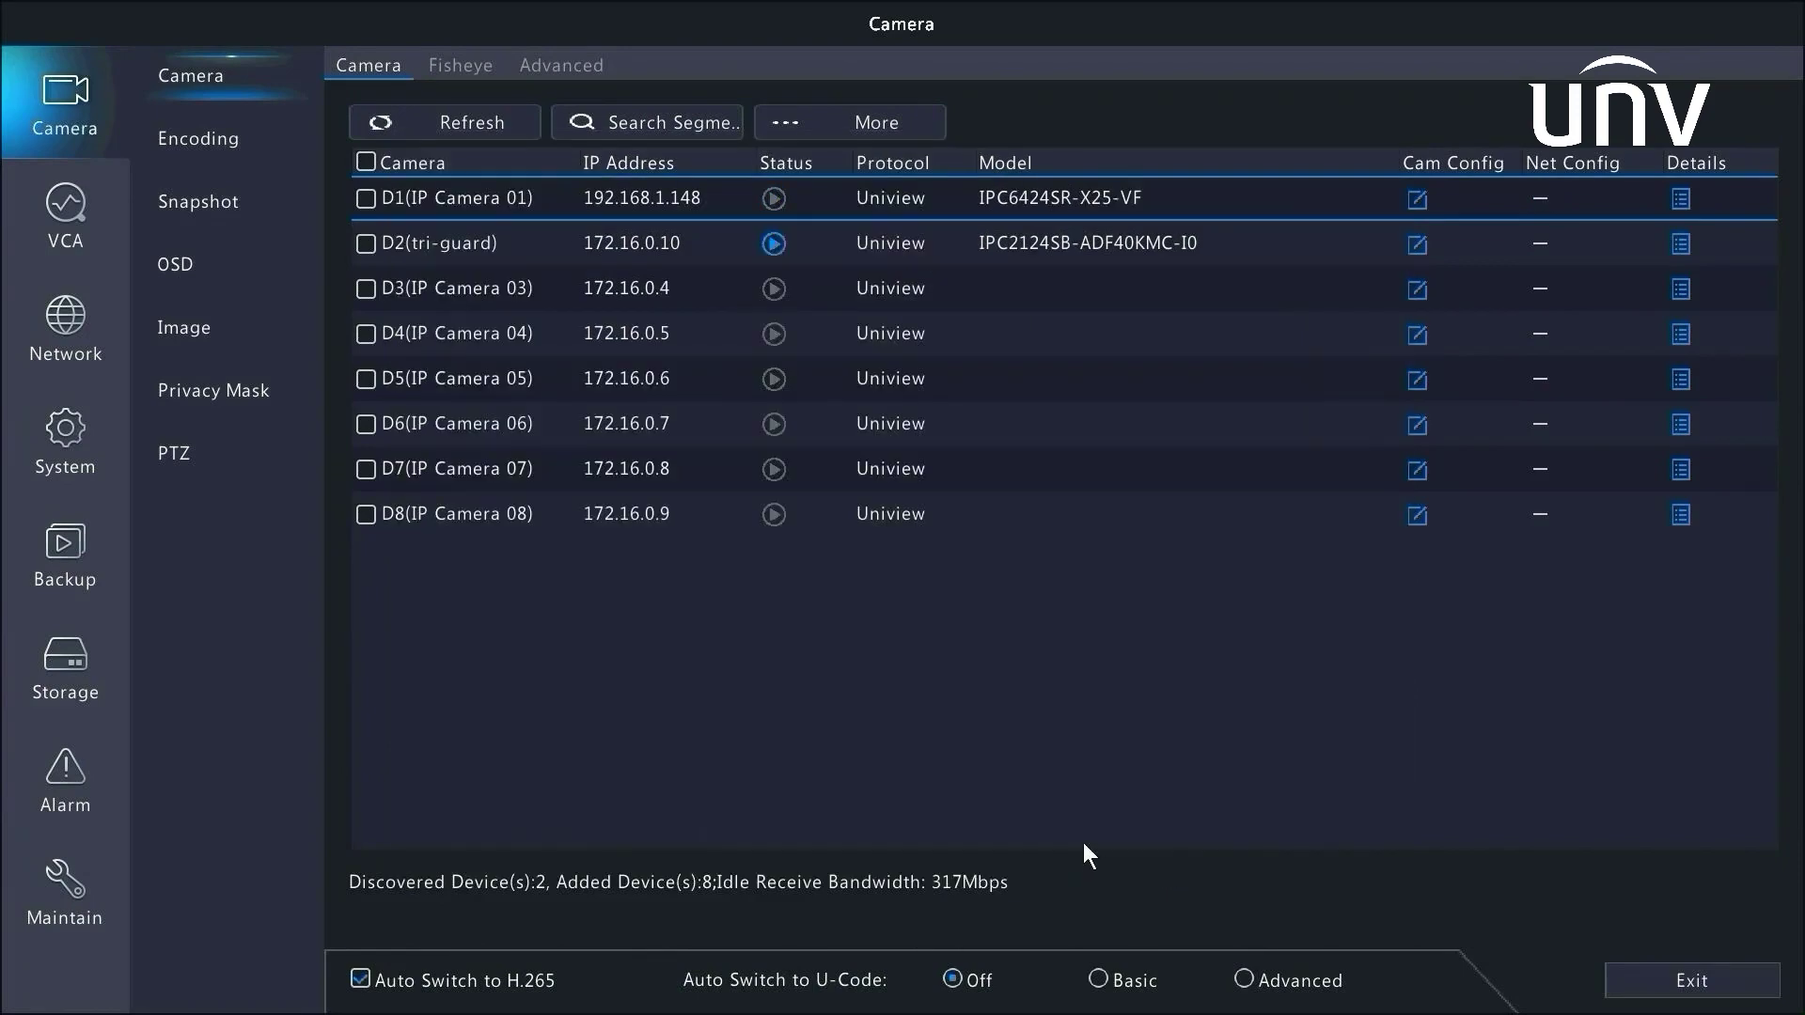
mouse_move(779, 202)
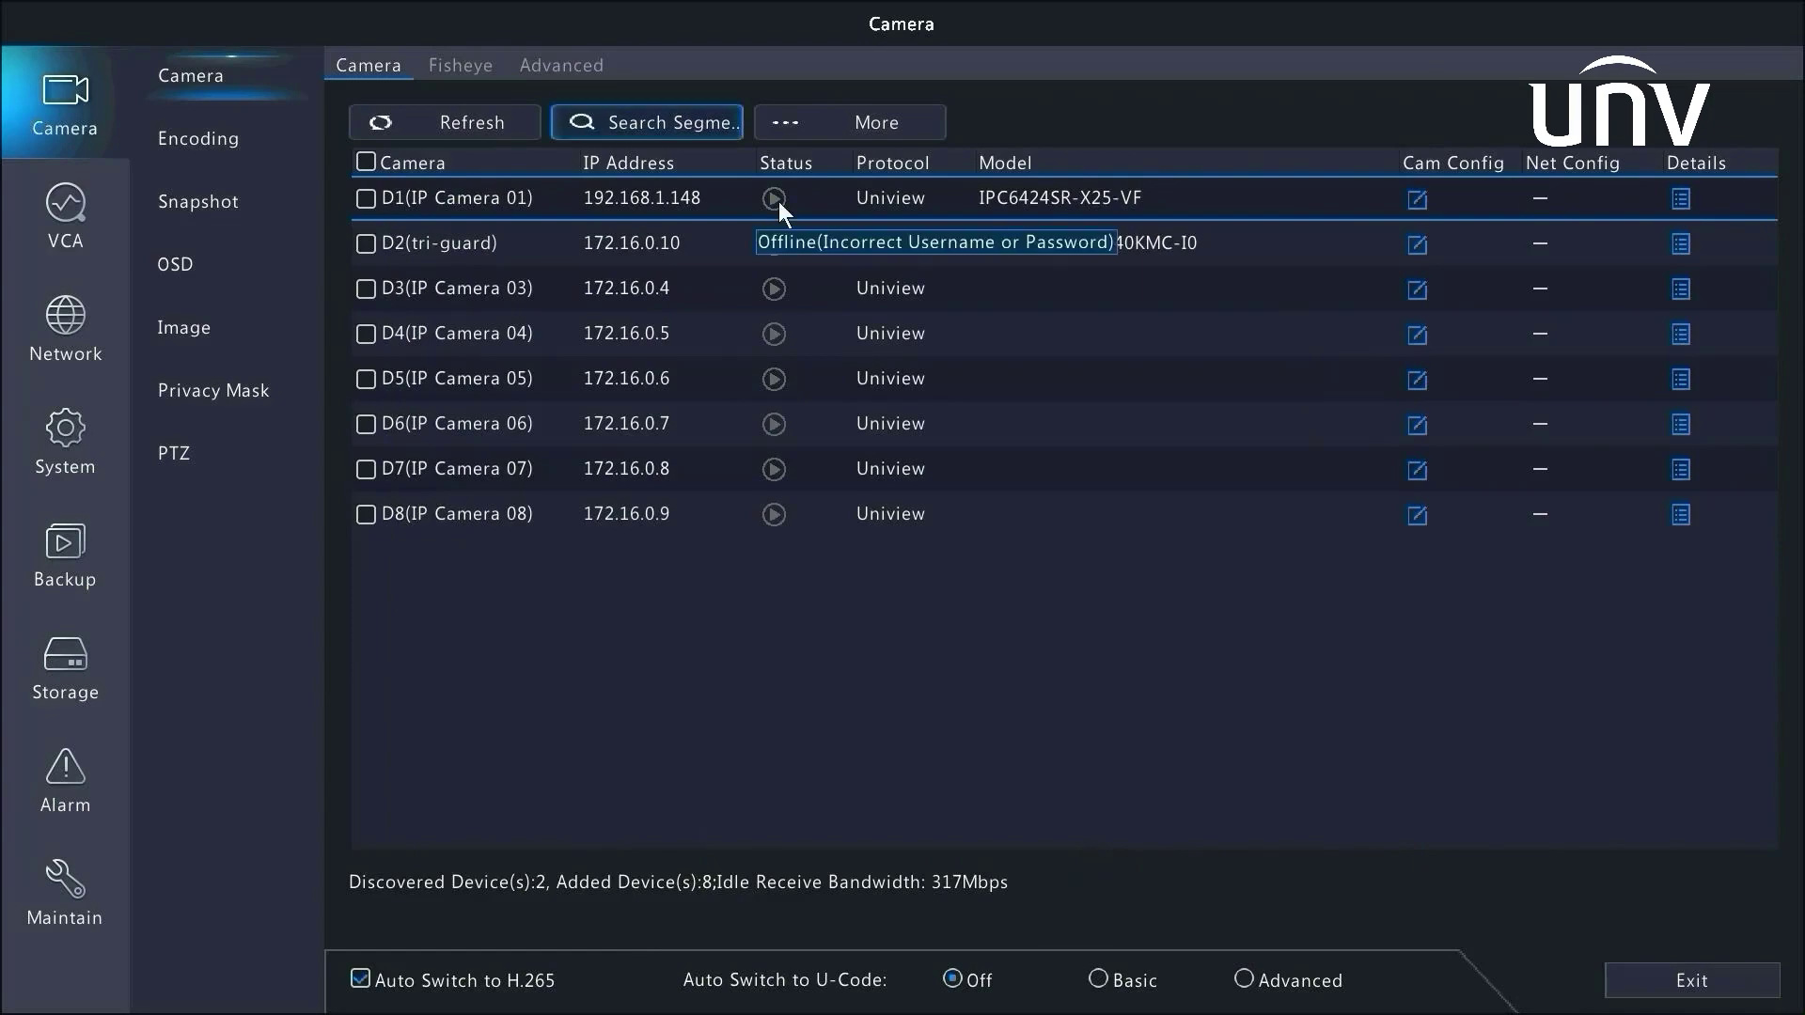